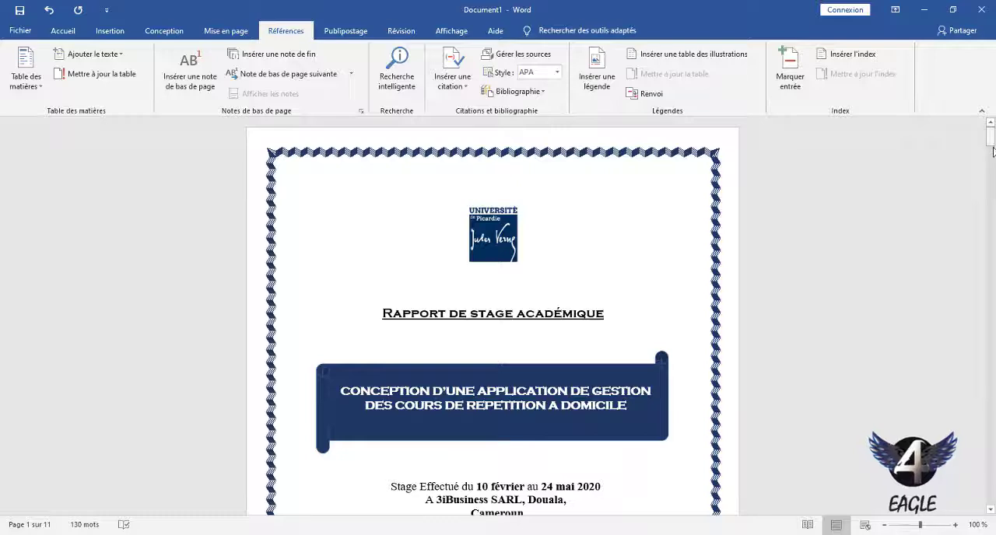
Copy the deployment diagram from the rapport MIAGE document and paste it under the "Diagramme de déploiement" heading in Document1.
{"action": "left_click_drag", "start_coordinate": [992, 142], "coordinate": [991, 476]}
{"action": "left_click", "coordinate": [434, 323]}
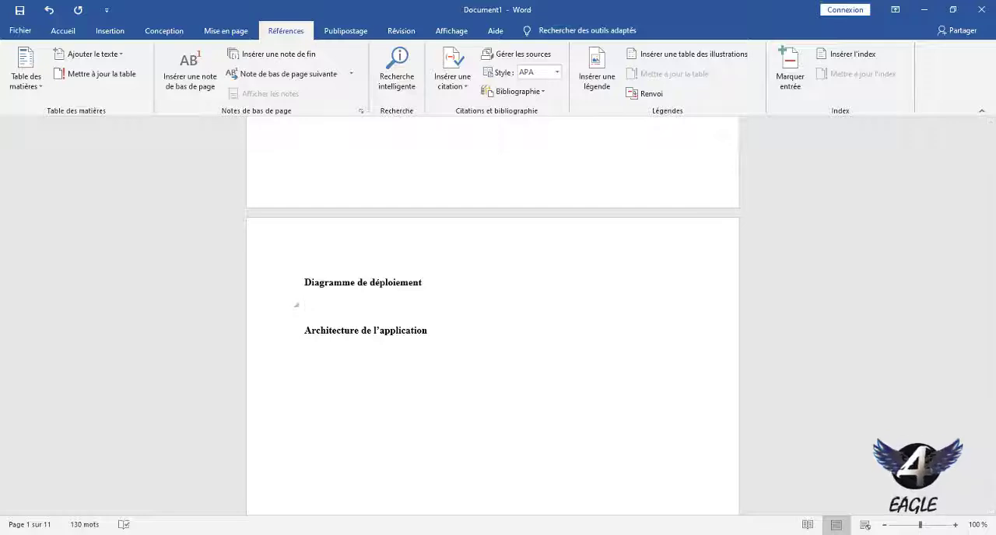
{"action": "left_click", "coordinate": [537, 498]}
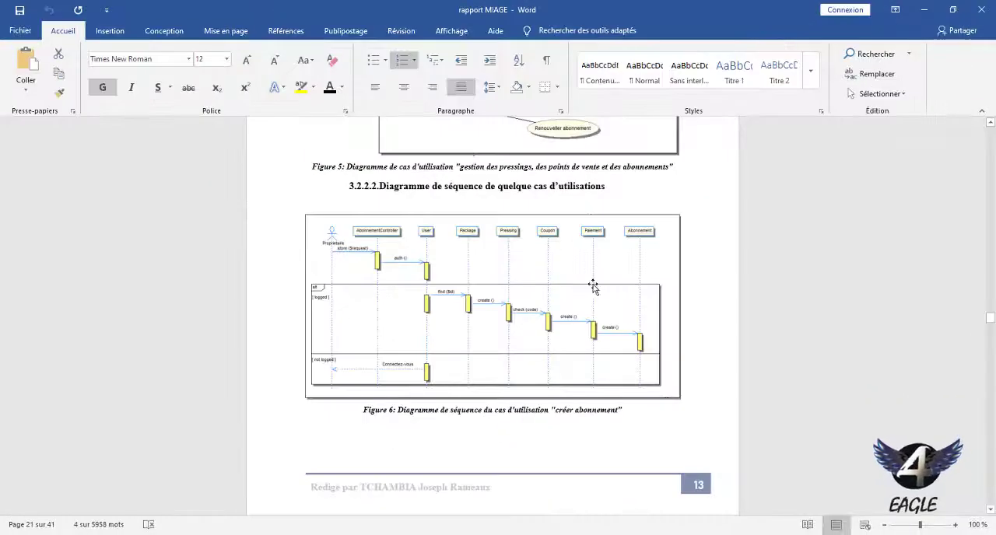
{"action": "left_click_drag", "start_coordinate": [990, 317], "coordinate": [990, 390]}
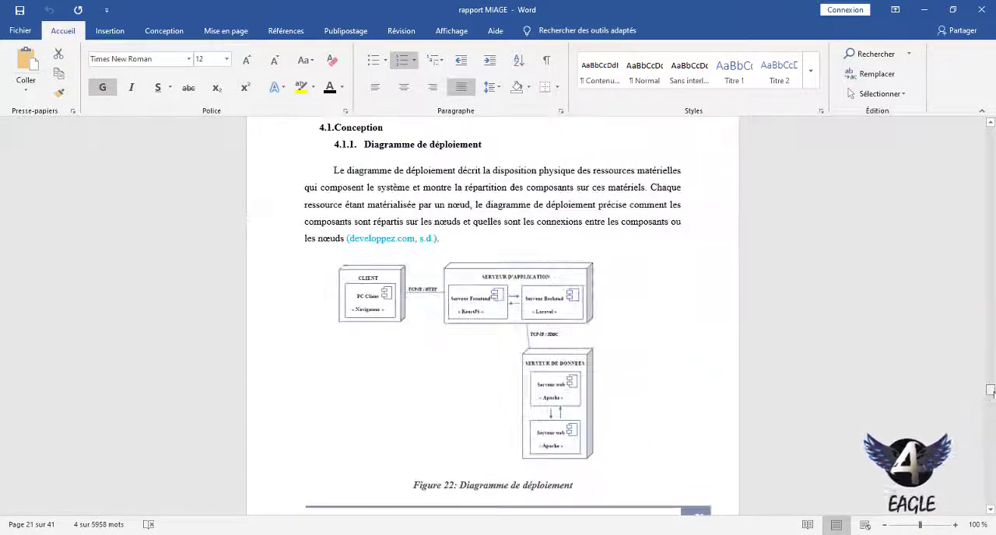
{"action": "left_click", "coordinate": [571, 377]}
{"action": "left_click", "coordinate": [473, 534]}
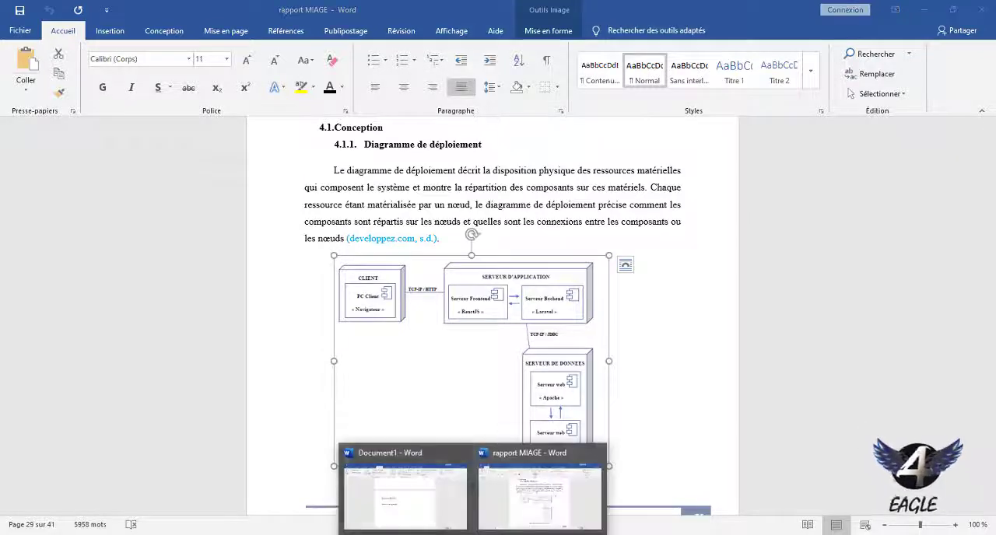
{"action": "left_click", "coordinate": [456, 509]}
{"action": "key", "text": "ctrl+v"}
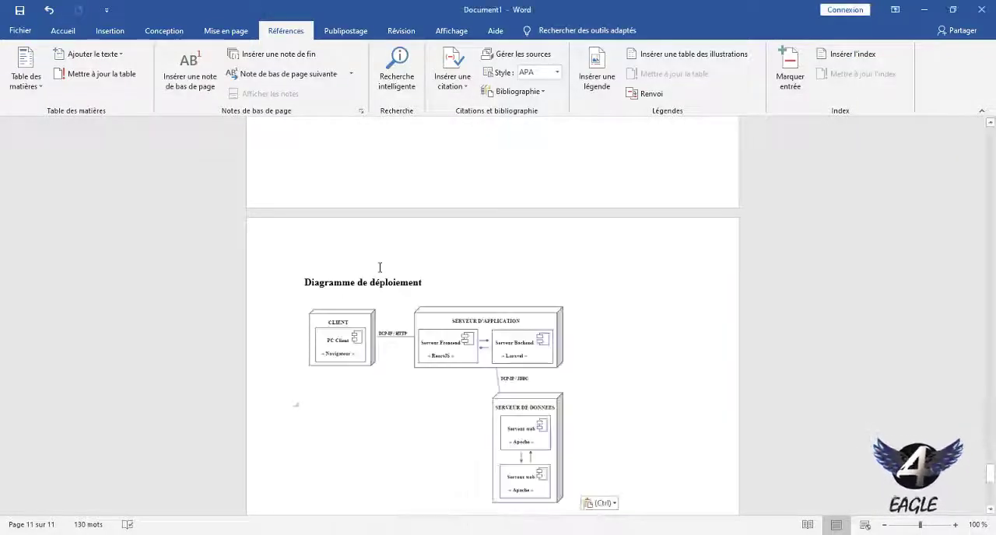
Copy the 3-tier architecture figure from rapport MIAGE to below the "Architecture de l'application" heading in Document1 and shift it slightly left.
{"action": "left_click_drag", "start_coordinate": [991, 473], "coordinate": [992, 484]}
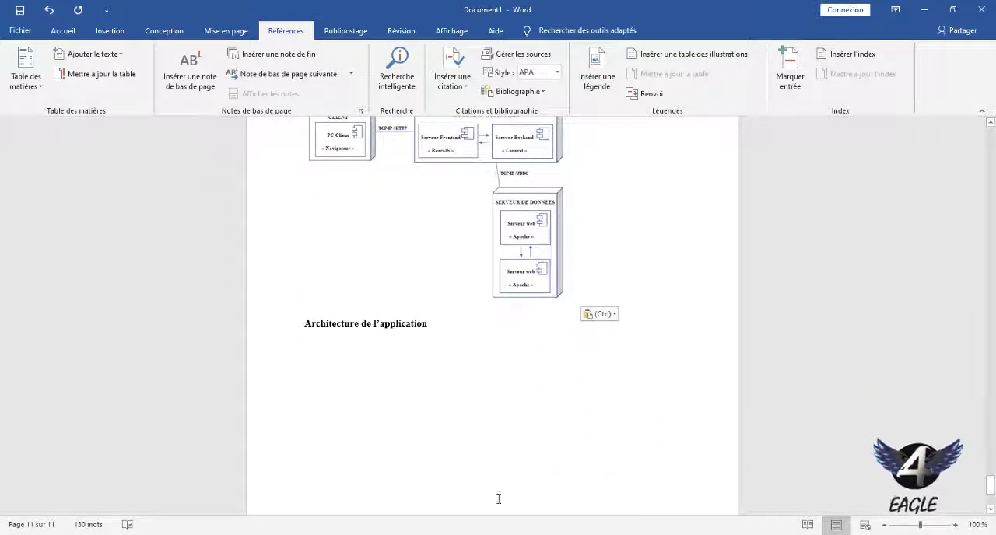
{"action": "mouse_move", "coordinate": [498, 534]}
{"action": "left_click", "coordinate": [543, 478]}
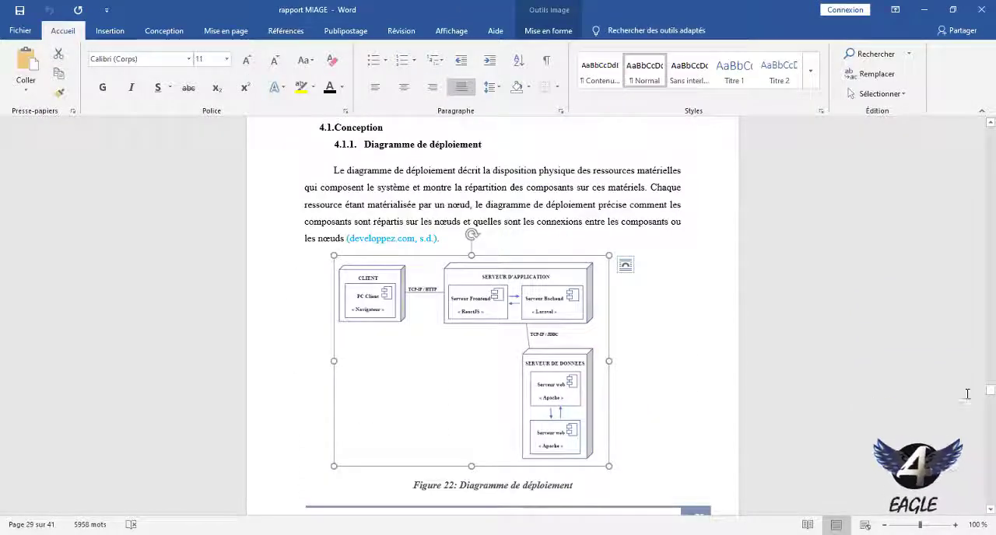
{"action": "left_click_drag", "start_coordinate": [988, 394], "coordinate": [989, 405]}
{"action": "left_click", "coordinate": [585, 250]}
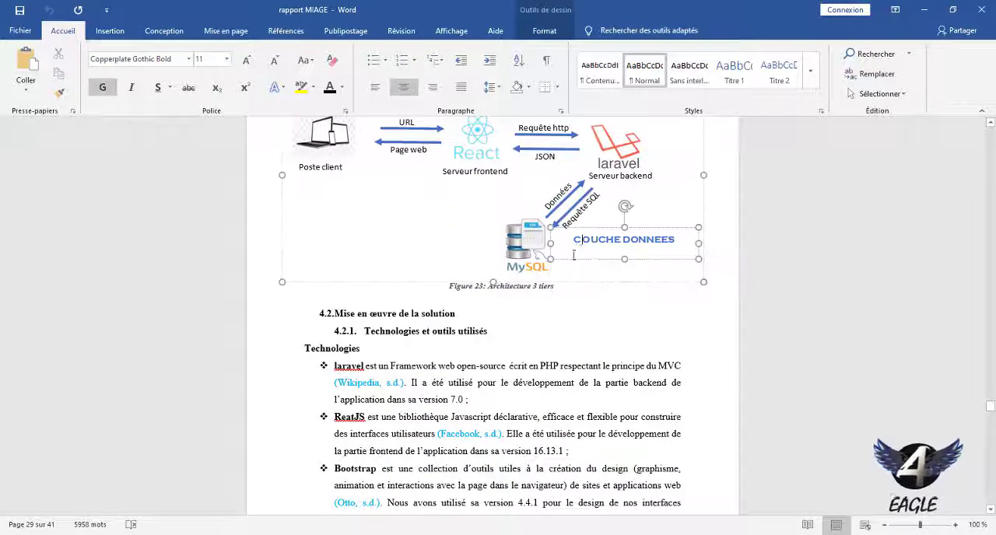
{"action": "left_click", "coordinate": [502, 284]}
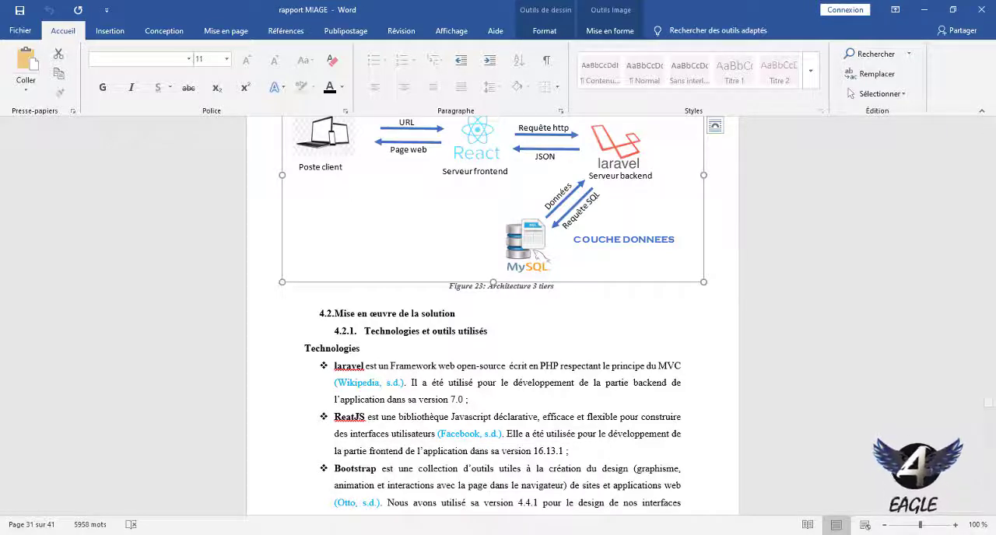
{"action": "left_click", "coordinate": [401, 490]}
{"action": "key", "text": "ctrl+v"}
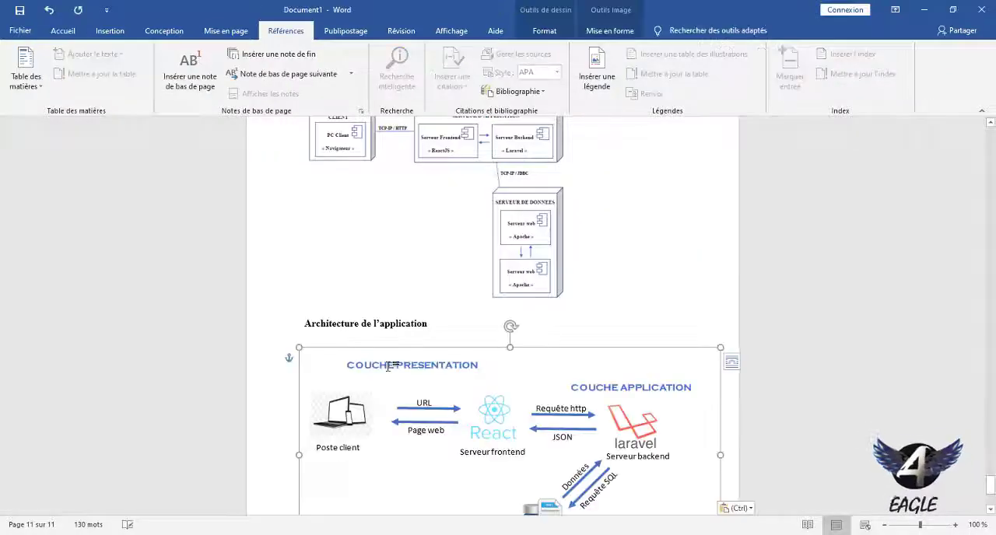
{"action": "left_click_drag", "start_coordinate": [554, 347], "coordinate": [539, 347]}
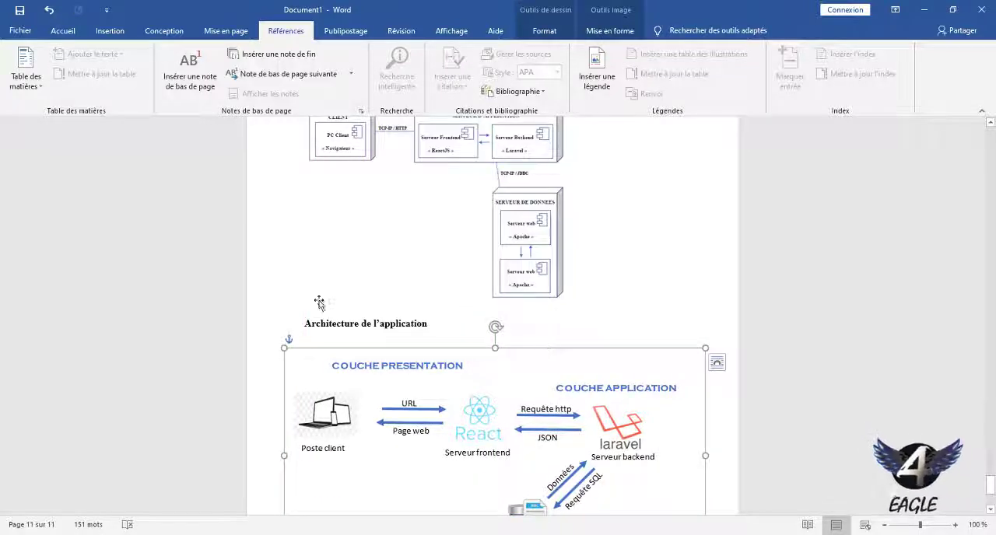
{"action": "left_click", "coordinate": [302, 316]}
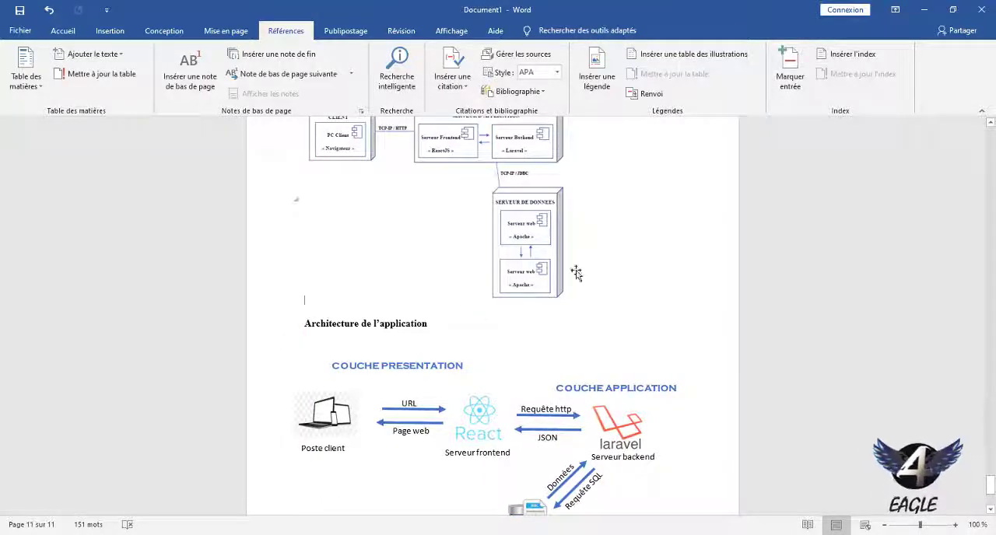
Start a Figure caption below the deployment diagram with the text "Diagramme de déploiement".
{"action": "scroll", "coordinate": [661, 371], "scroll_direction": "up", "scroll_amount": 3}
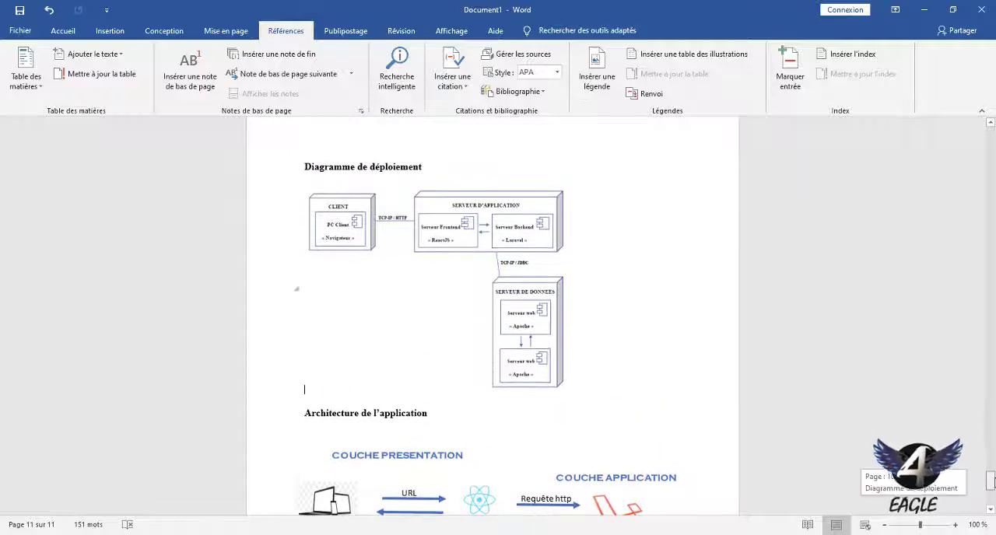
{"action": "left_click", "coordinate": [519, 343]}
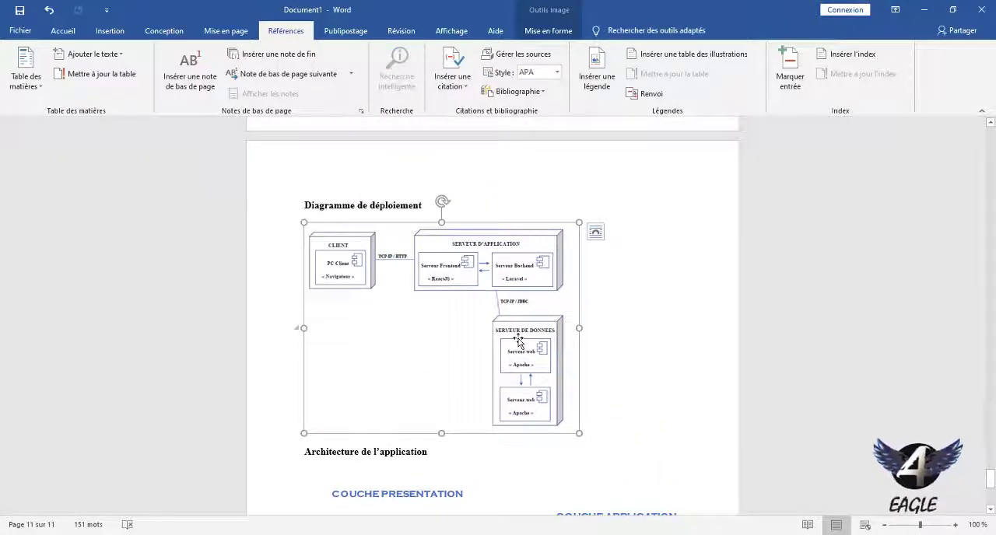
{"action": "right_click", "coordinate": [519, 342]}
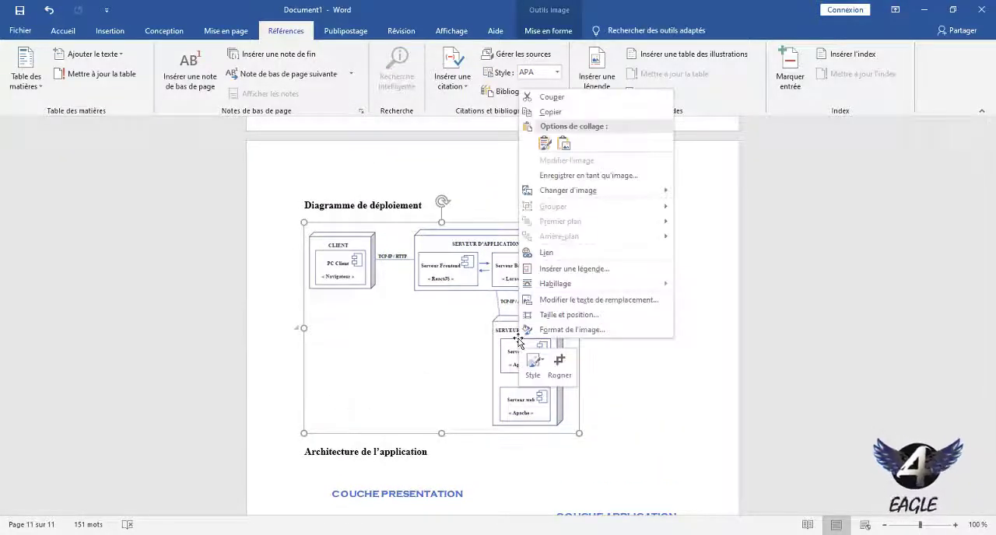
{"action": "left_click", "coordinate": [569, 269]}
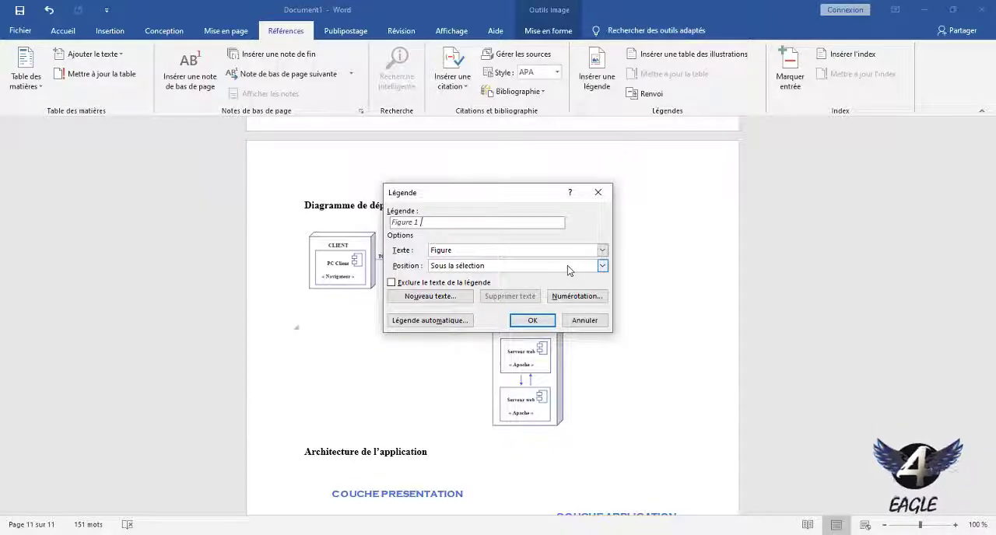
{"action": "type", "text": "Dia"}
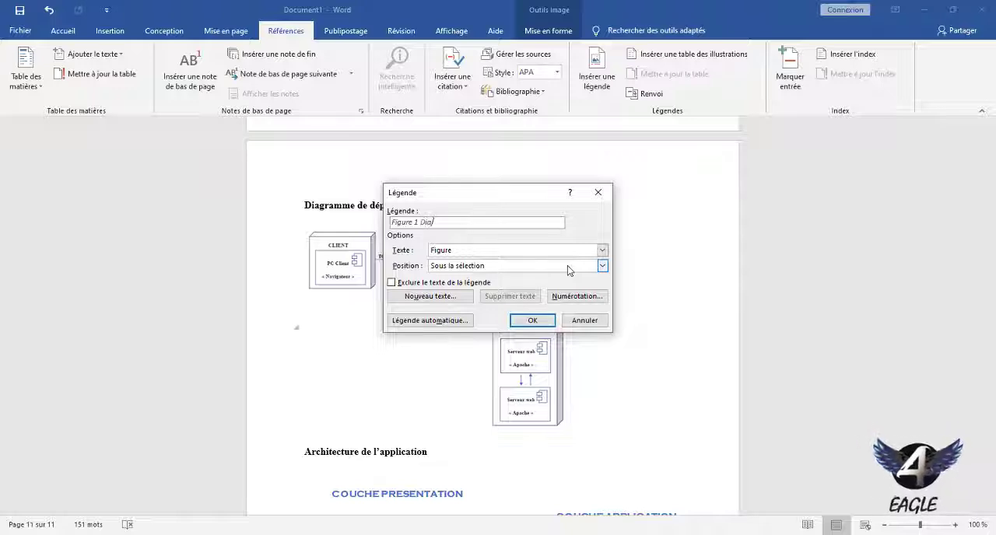
{"action": "type", "text": "gramme d"}
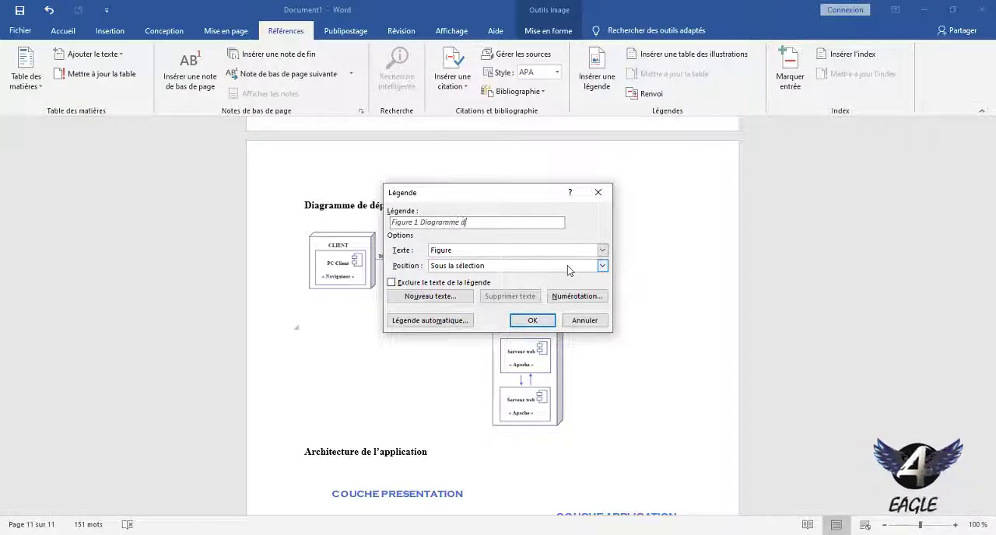
{"action": "type", "text": "e dépl"}
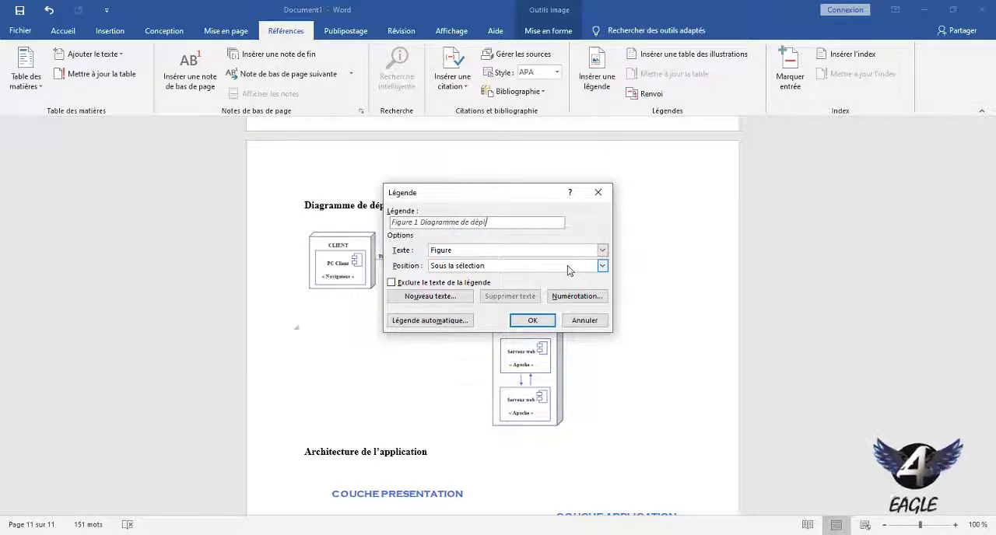
{"action": "type", "text": "oie"}
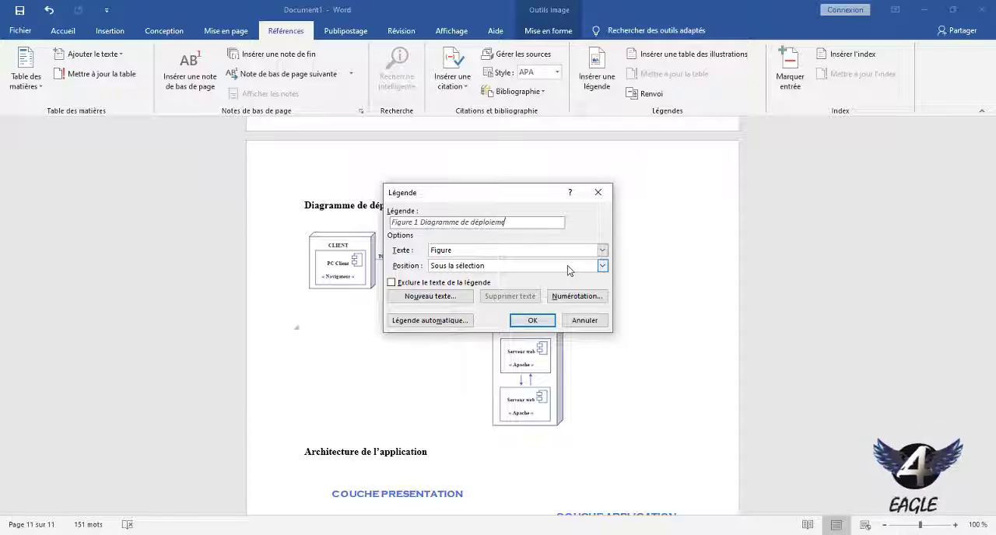
{"action": "key", "text": "BackSpace"}
{"action": "type", "text": "ment"}
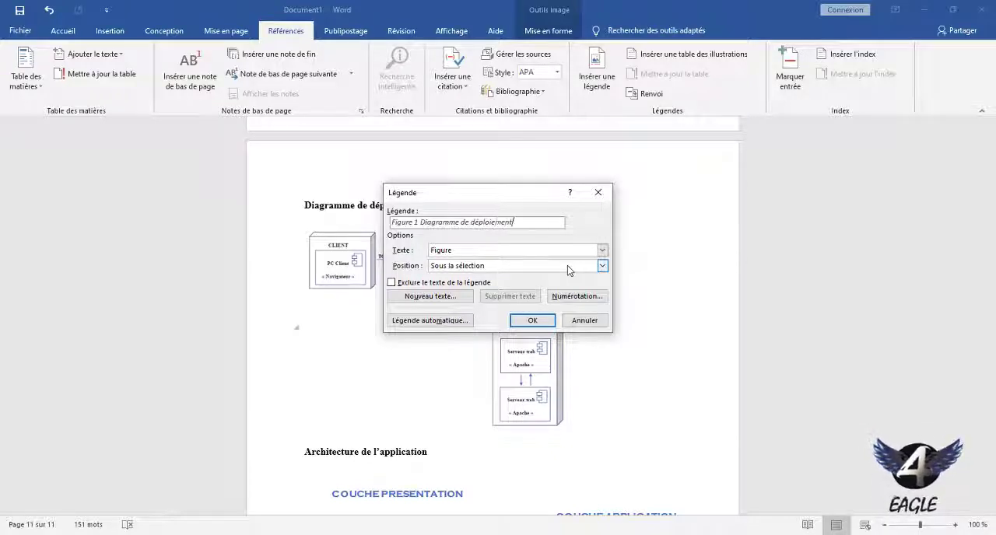
Add a colon after "Figure 1" in the caption text and insert the caption.
{"action": "left_click_drag", "start_coordinate": [529, 198], "coordinate": [594, 201]}
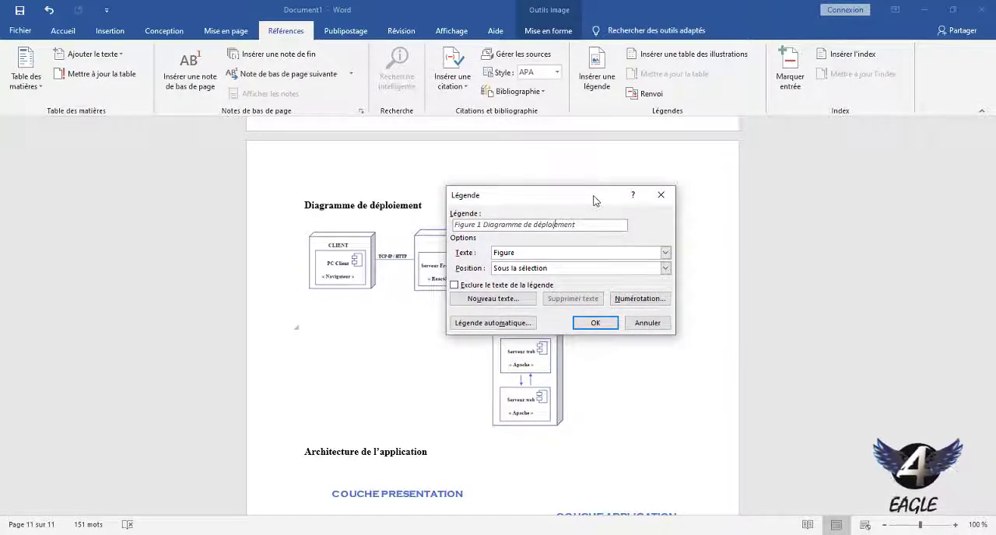
{"action": "key", "text": "Left"}
{"action": "key", "text": "Left"}
{"action": "key", "text": "Left"}
{"action": "key", "text": "Left"}
{"action": "key", "text": "Left"}
{"action": "key", "text": "Left"}
{"action": "key", "text": "Left"}
{"action": "type", "text": ":"}
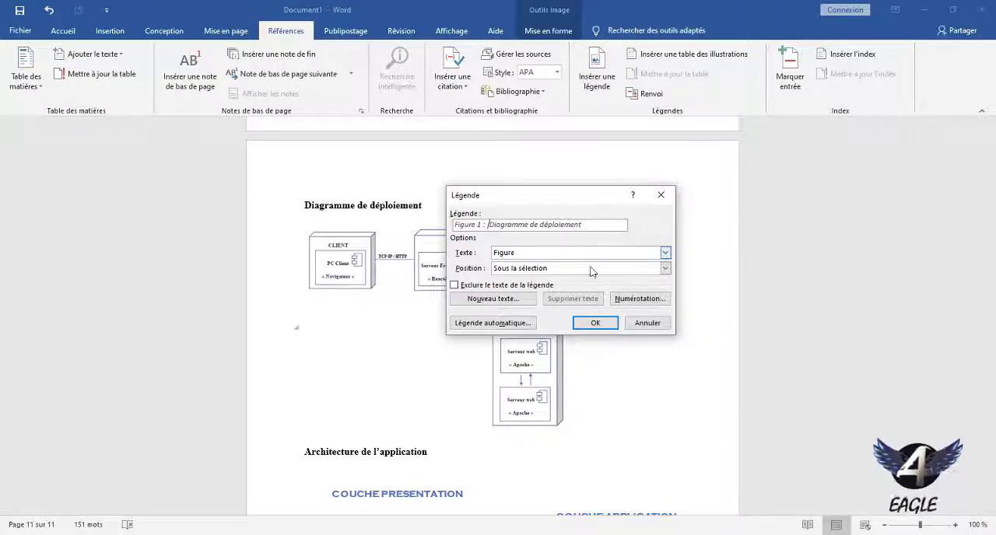
{"action": "left_click", "coordinate": [596, 323]}
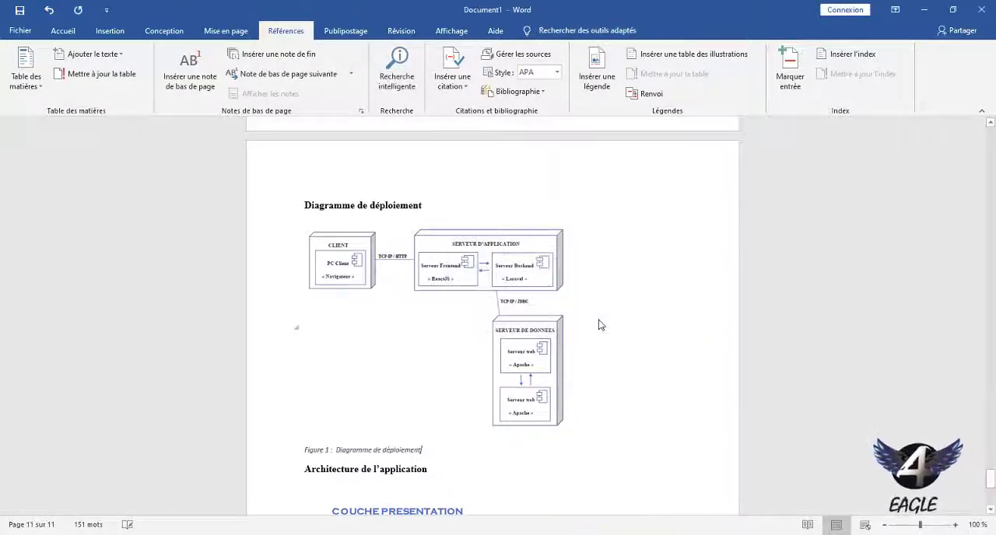
Format the whole Figure 1 caption in Times New Roman and enlarge its font by two size steps.
{"action": "double_click", "coordinate": [383, 450]}
{"action": "triple_click", "coordinate": [384, 453]}
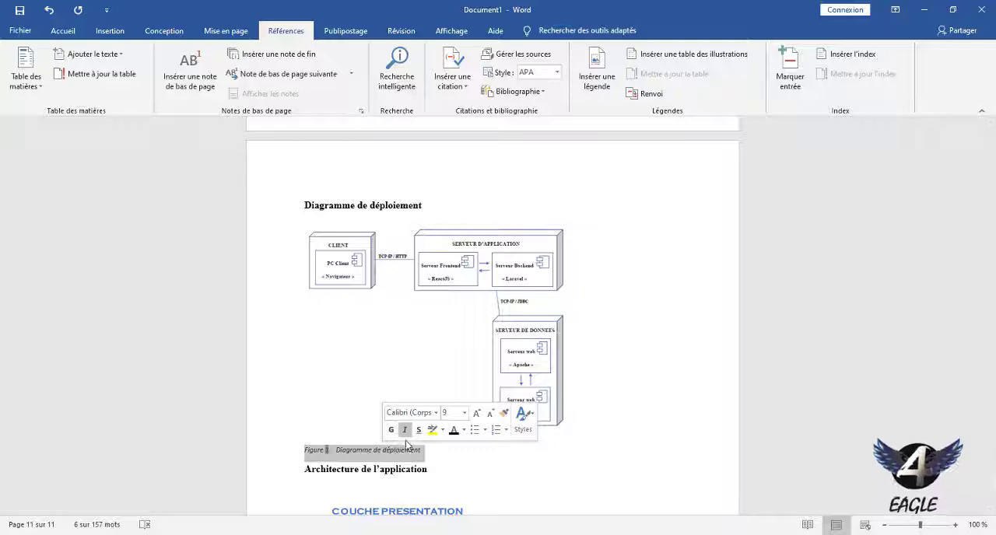
{"action": "left_click", "coordinate": [436, 413]}
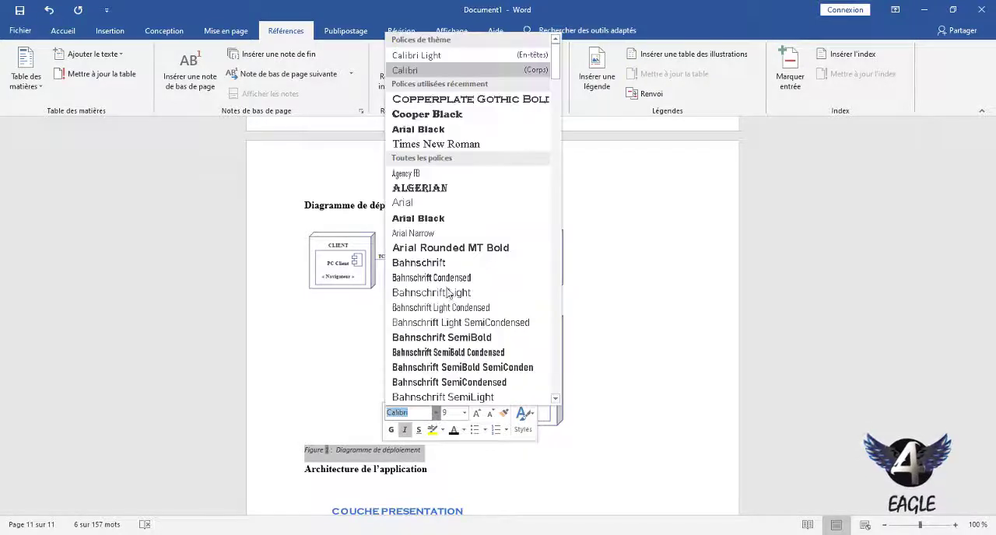
{"action": "left_click", "coordinate": [477, 145]}
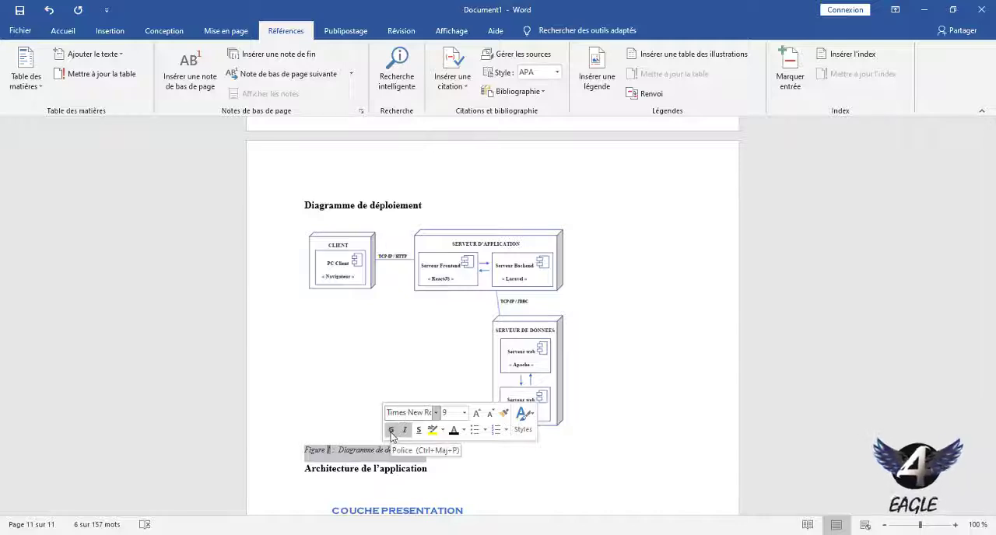
{"action": "left_click", "coordinate": [476, 414]}
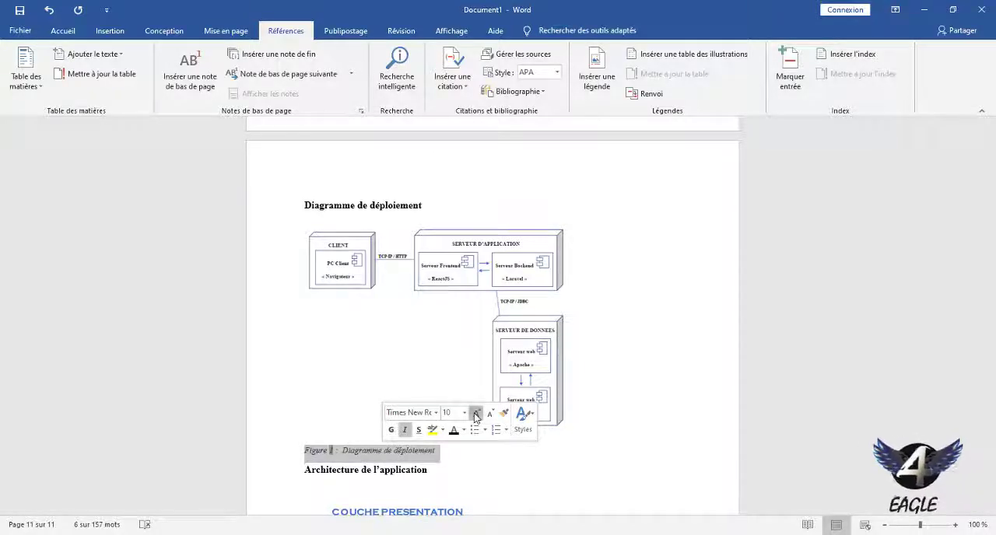
{"action": "left_click", "coordinate": [476, 414]}
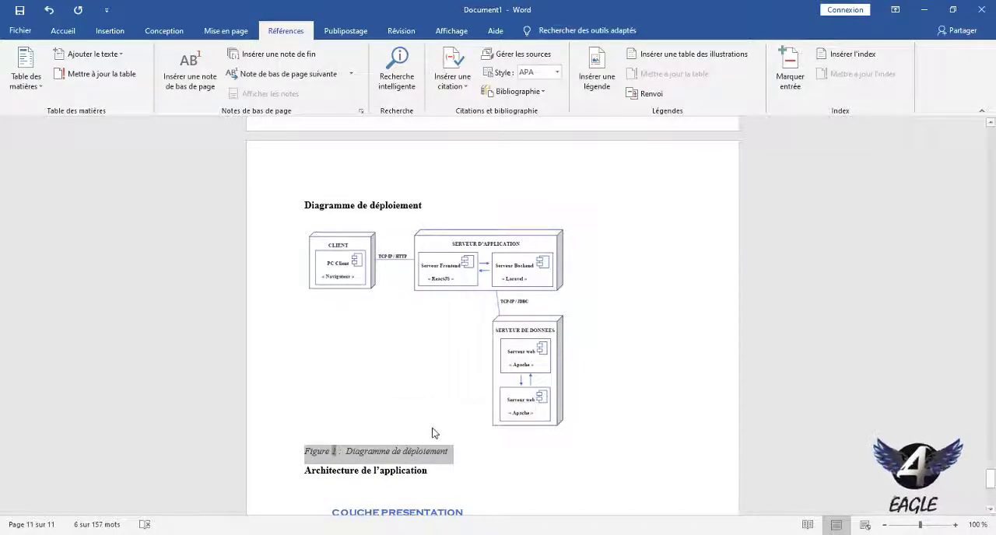
Insert an empty line between the Figure 1 caption and the "Architecture de l'application" heading.
{"action": "key", "text": "ctrl+e"}
{"action": "key", "text": "ctrl+z"}
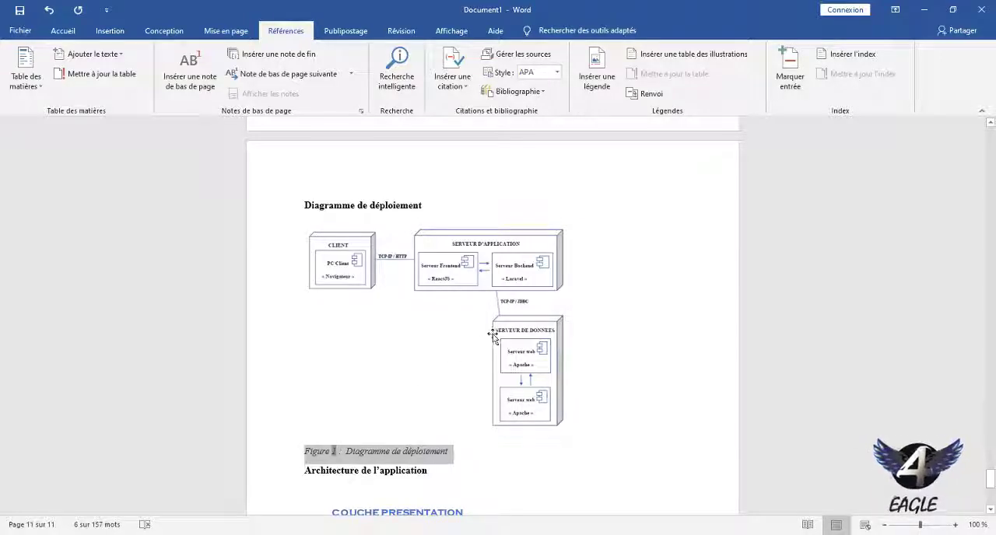
{"action": "left_click", "coordinate": [437, 453]}
{"action": "key", "text": "Return"}
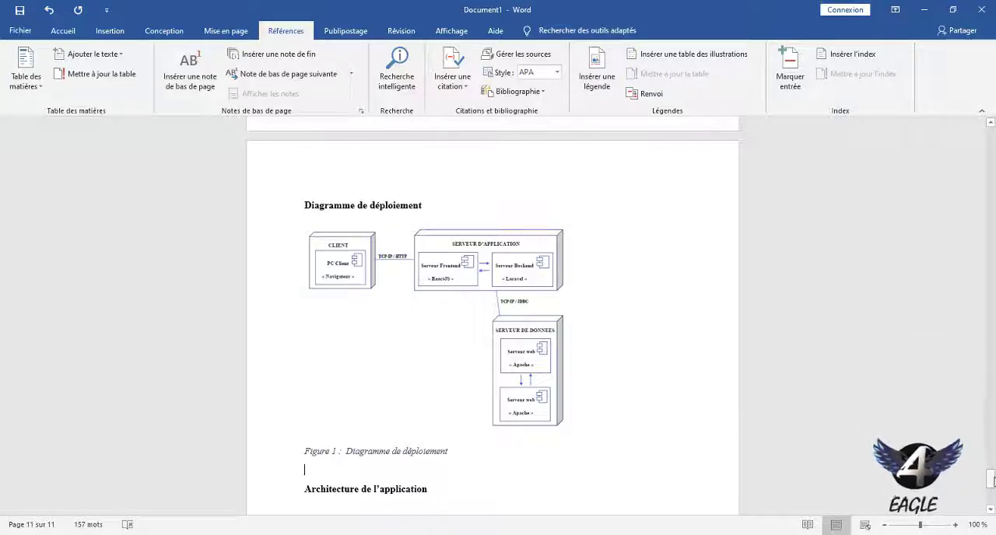
Insert the caption "Figure 2 : Architecture technique de l'application" below the application architecture diagram.
{"action": "scroll", "coordinate": [657, 404], "scroll_direction": "down", "scroll_amount": 8}
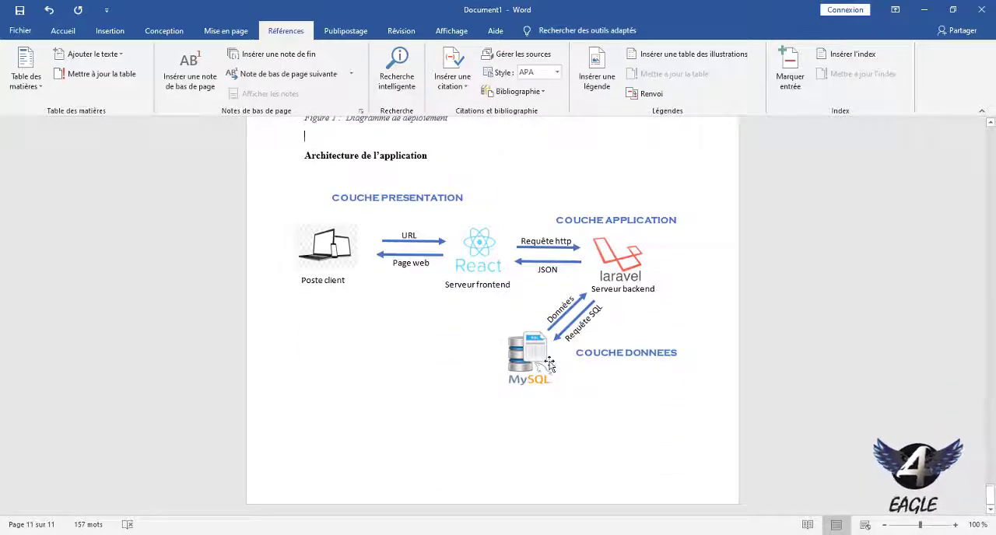
{"action": "left_click", "coordinate": [549, 364]}
{"action": "right_click", "coordinate": [526, 364]}
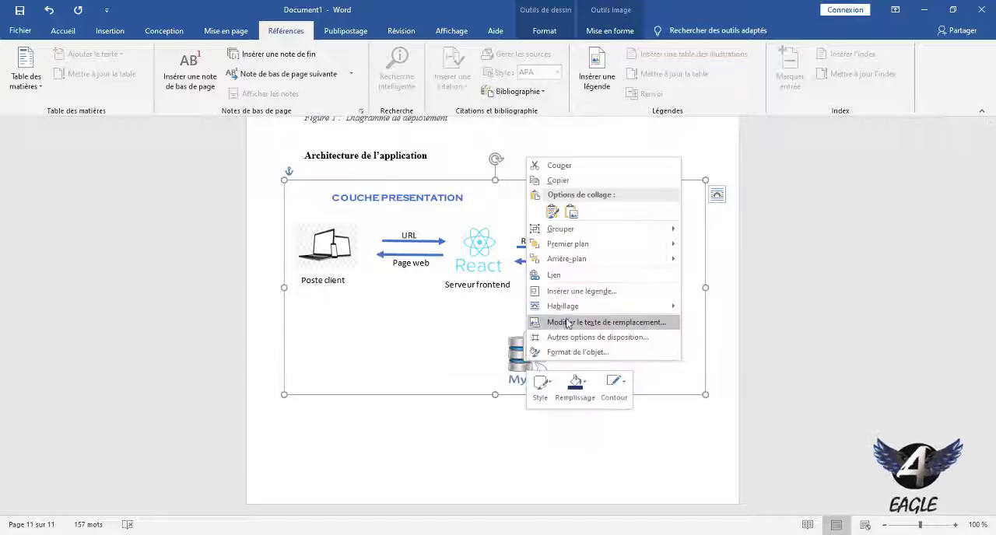
{"action": "left_click", "coordinate": [581, 291]}
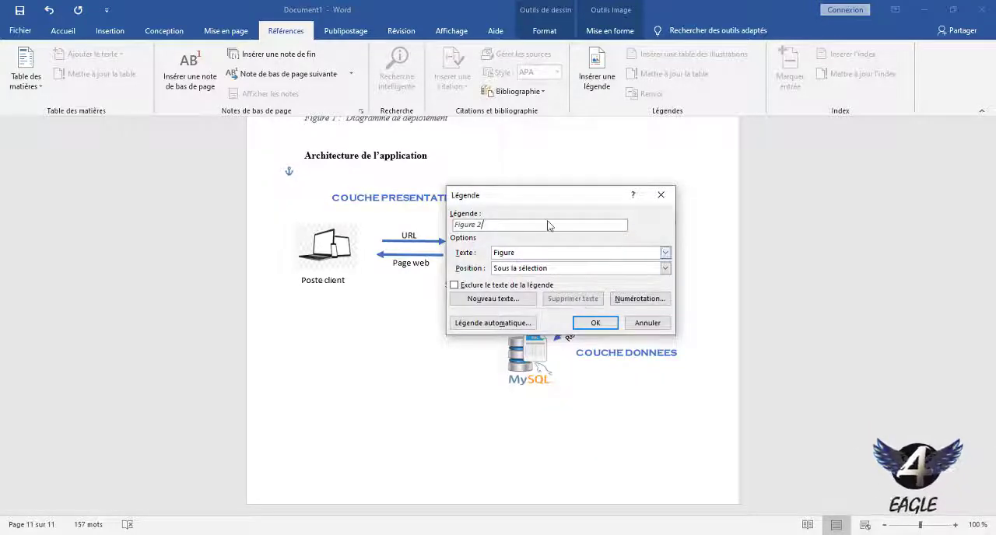
{"action": "type", "text": ":"}
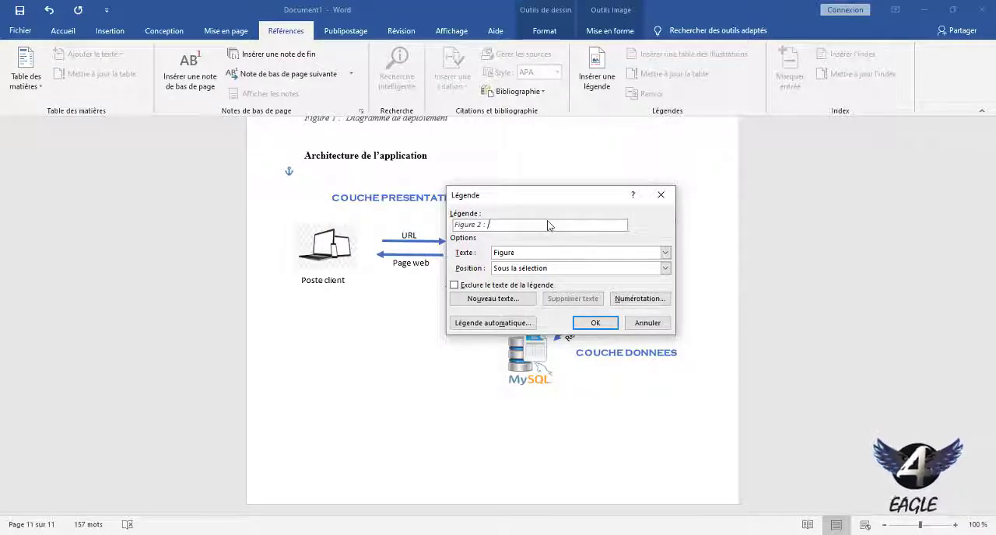
{"action": "type", "text": "Ar"}
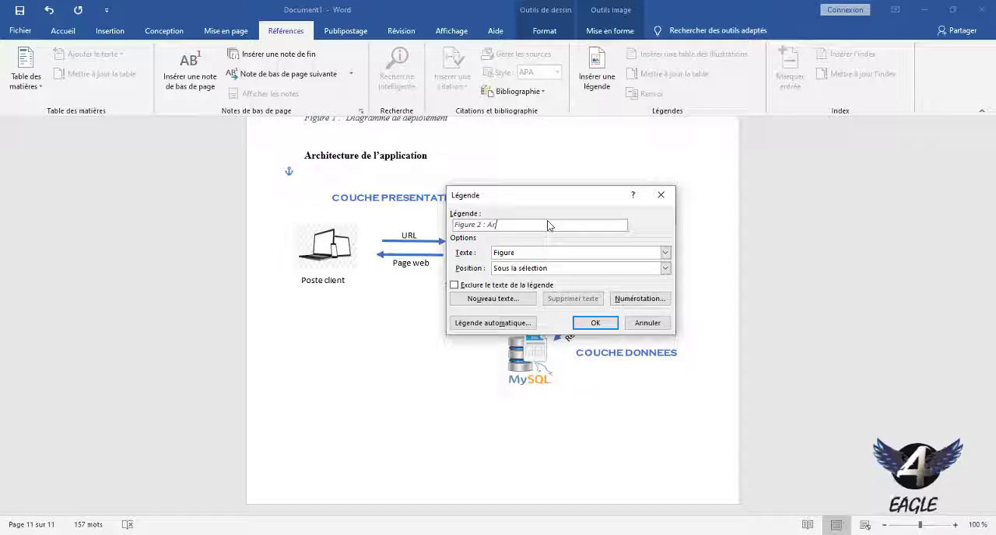
{"action": "type", "text": "chitec"}
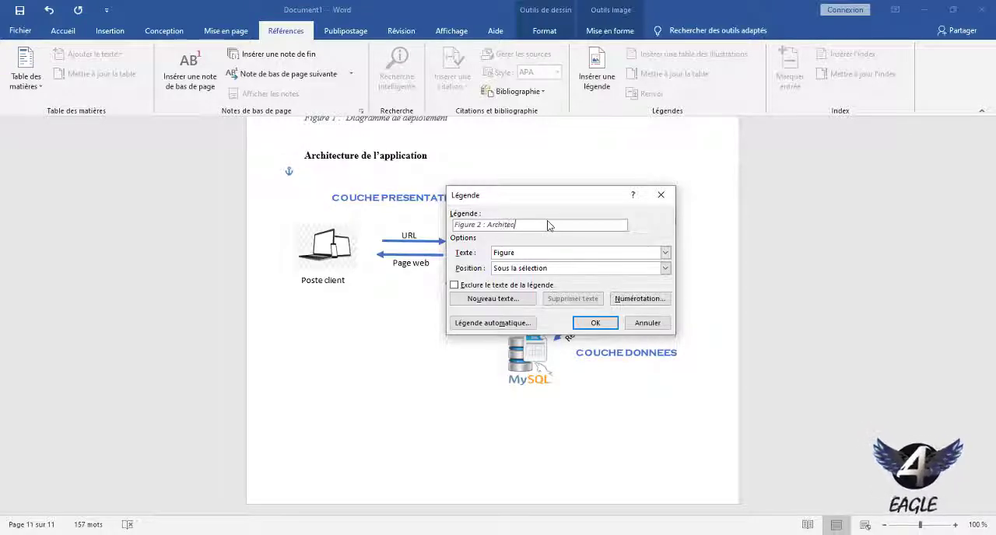
{"action": "type", "text": "ture tec"}
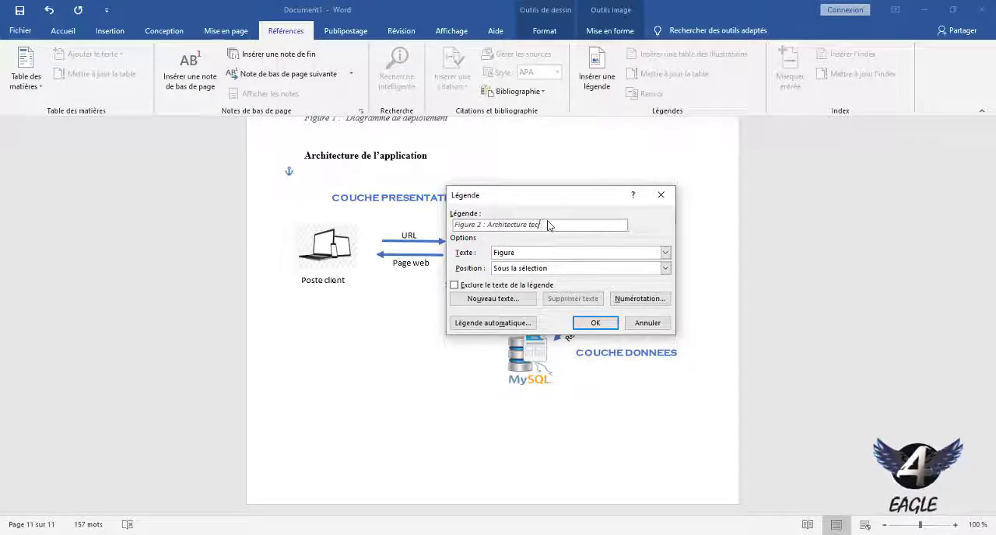
{"action": "type", "text": "hnique de l"}
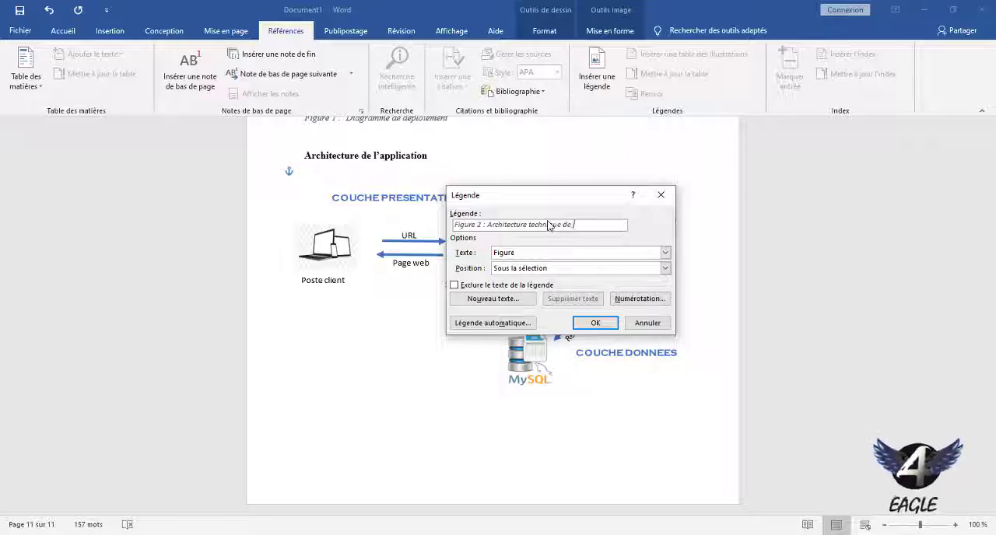
{"action": "type", "text": "'appl"}
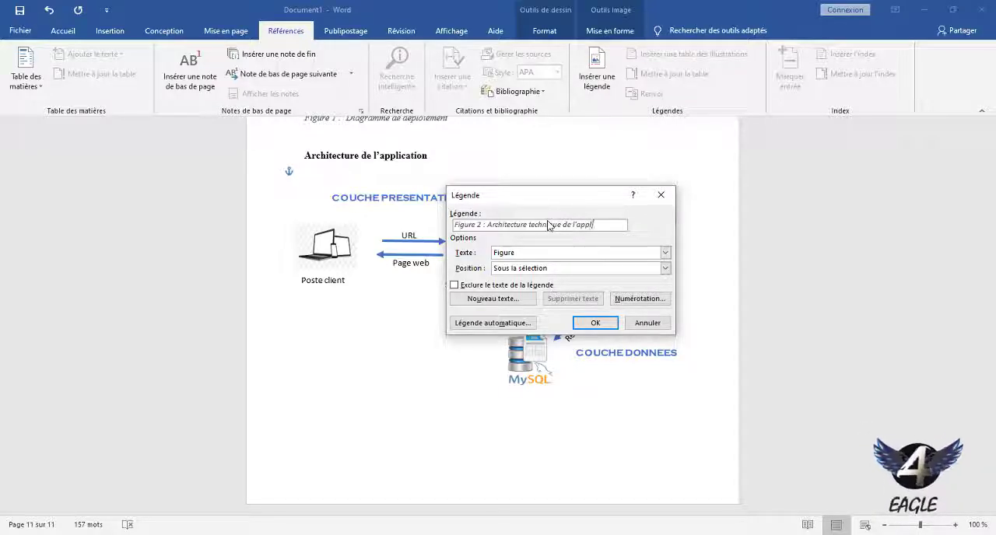
{"action": "type", "text": "ication"}
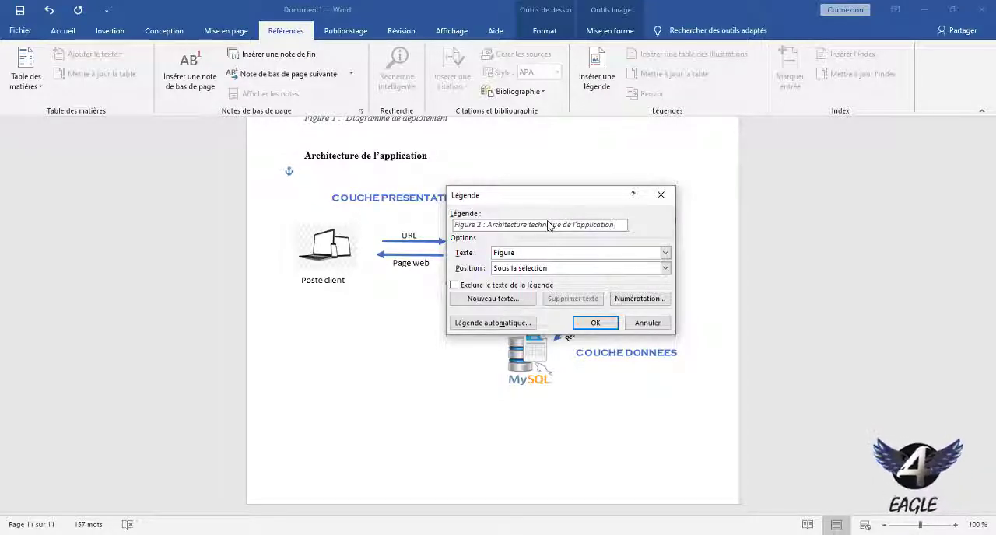
{"action": "key", "text": "Return"}
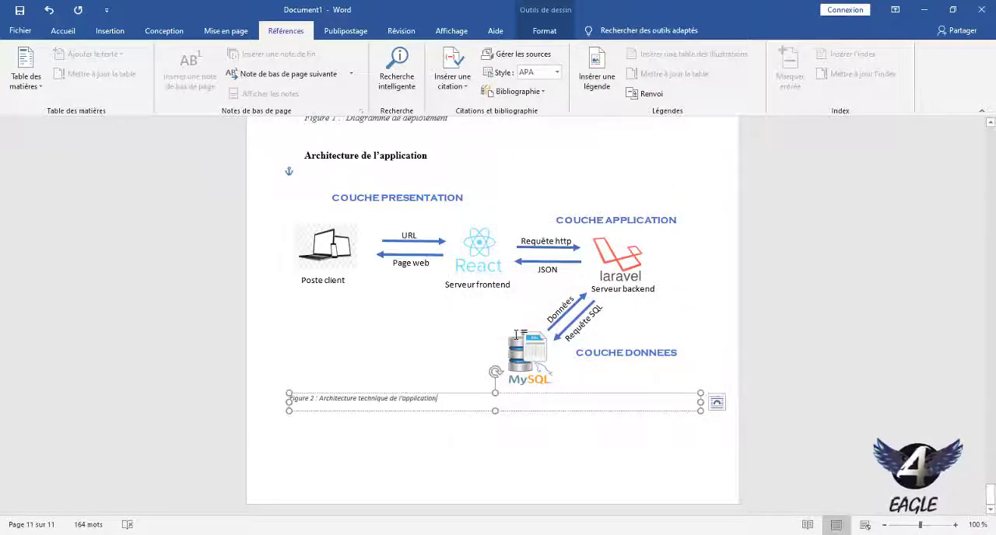
Format the whole Figure 2 caption in Times New Roman at size 11.
{"action": "triple_click", "coordinate": [423, 400]}
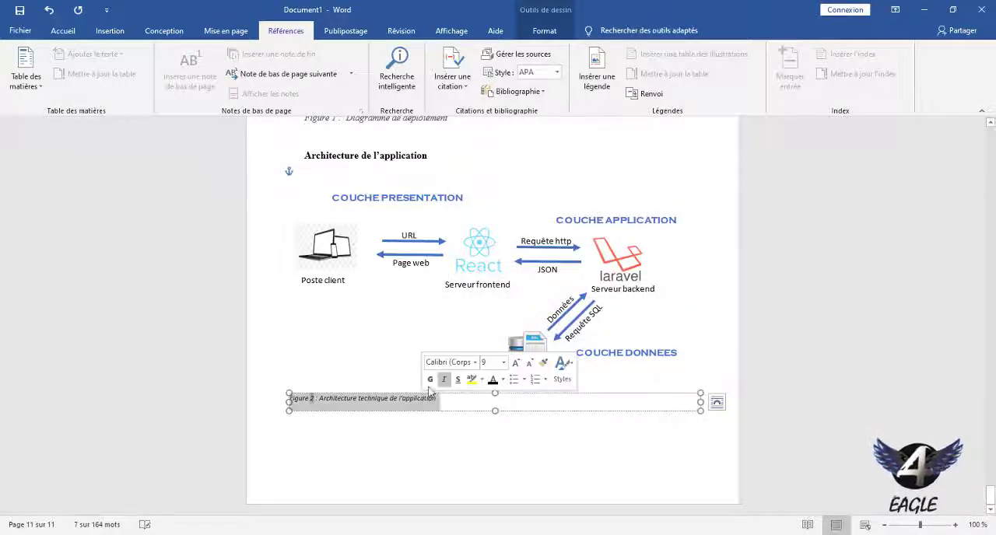
{"action": "left_click", "coordinate": [515, 363]}
{"action": "left_click", "coordinate": [515, 362]}
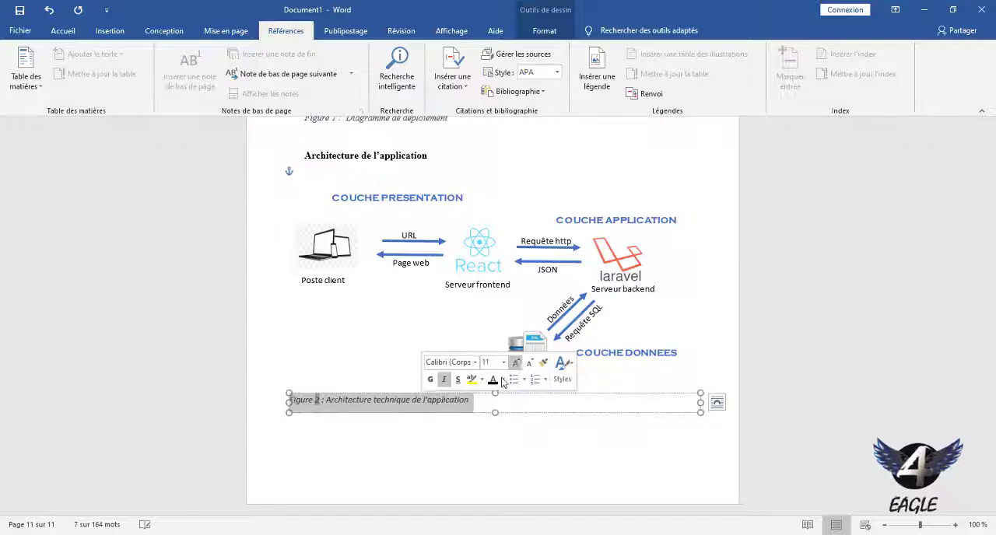
{"action": "left_click", "coordinate": [475, 362]}
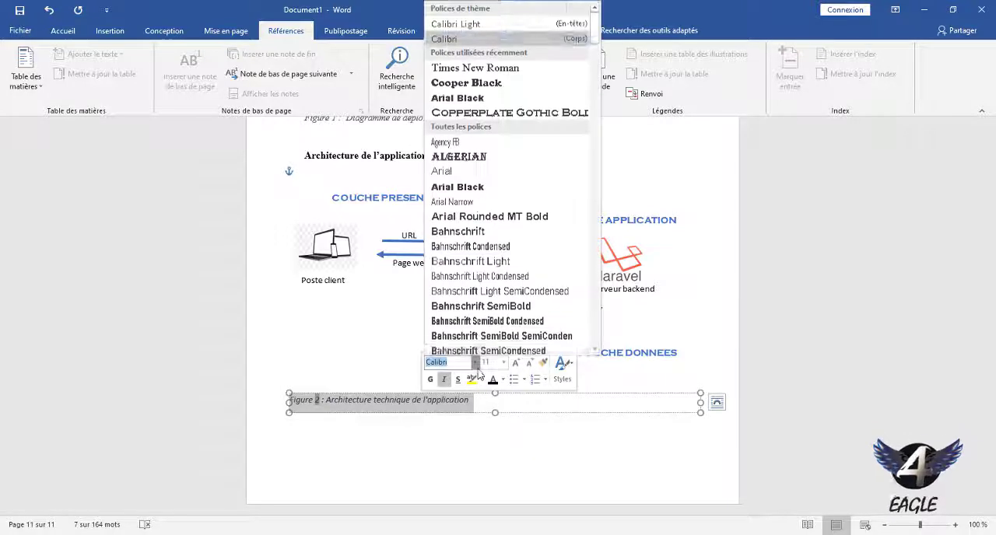
{"action": "left_click", "coordinate": [498, 69]}
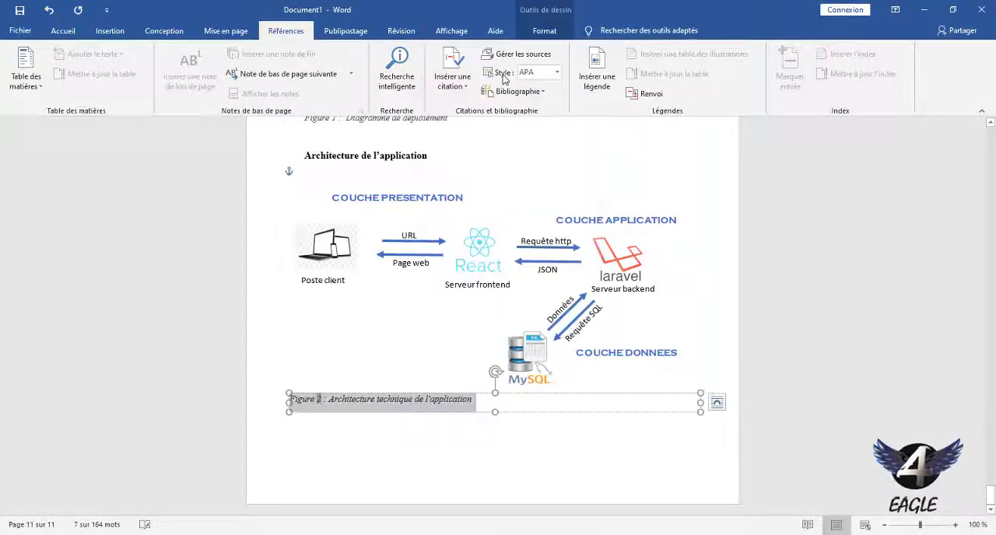
{"action": "left_click", "coordinate": [447, 408]}
{"action": "left_click", "coordinate": [516, 438]}
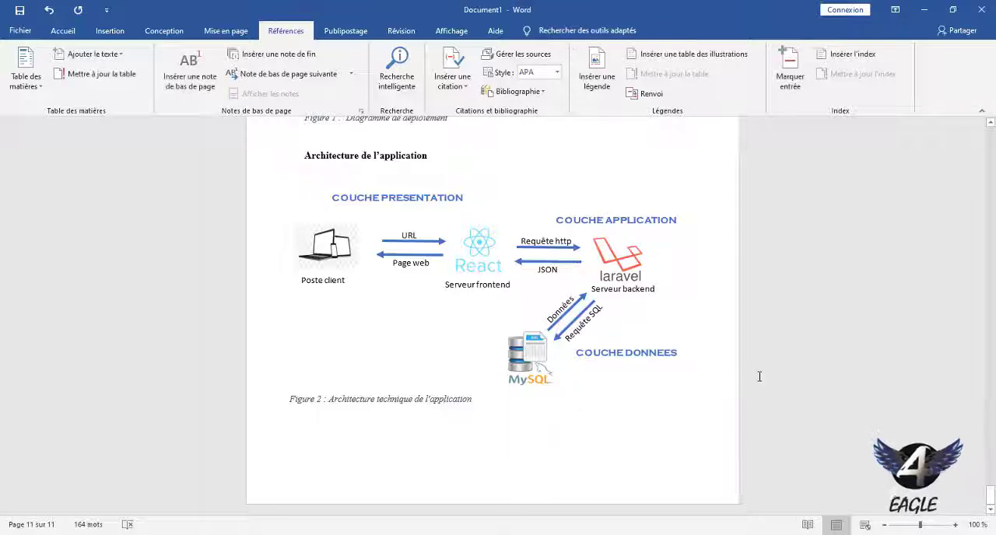
Add empty paragraphs after the architecture figure until the text cursor reaches a new page.
{"action": "mouse_move", "coordinate": [990, 492]}
{"action": "left_mouse_down"}
{"action": "mouse_move", "coordinate": [992, 468]}
{"action": "mouse_move", "coordinate": [991, 492]}
{"action": "left_mouse_up"}
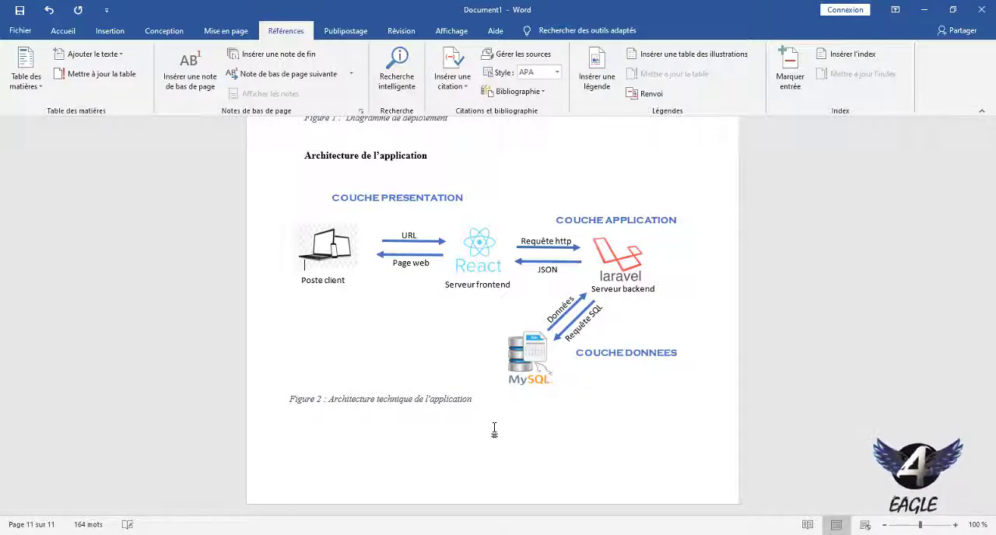
{"action": "key", "text": "Return"}
{"action": "key", "text": "Return"}
{"action": "key", "text": "Return"}
{"action": "key", "text": "Return"}
{"action": "key", "text": "Return"}
{"action": "key", "text": "Return"}
{"action": "key", "text": "Return"}
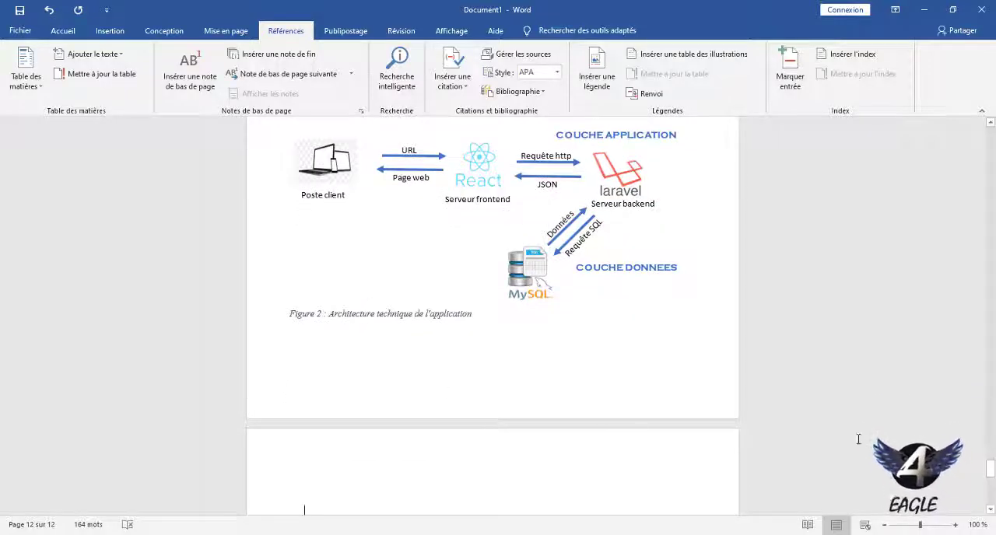
Insert a table with 8 rows and 6 columns on the new blank page.
{"action": "left_click_drag", "start_coordinate": [993, 471], "coordinate": [993, 482]}
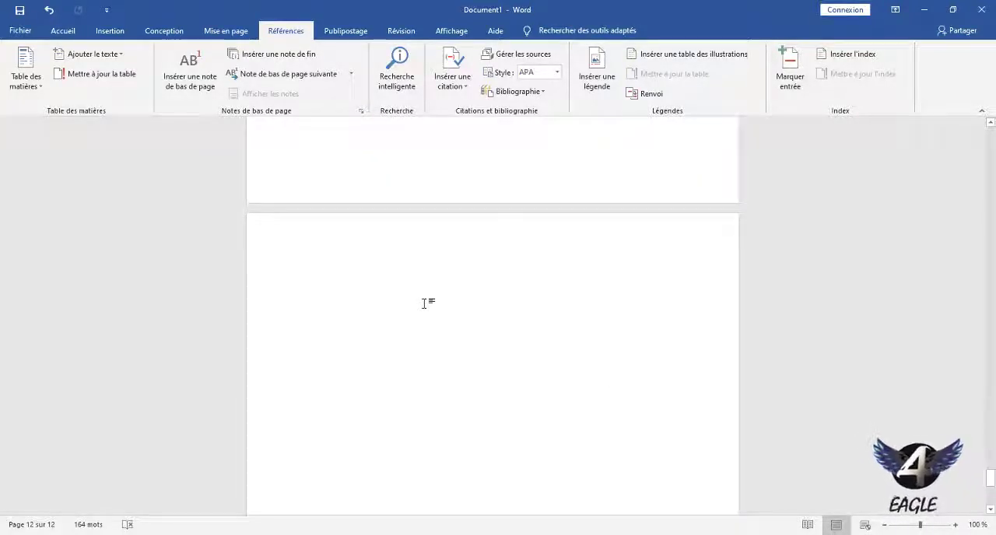
{"action": "left_click", "coordinate": [127, 34]}
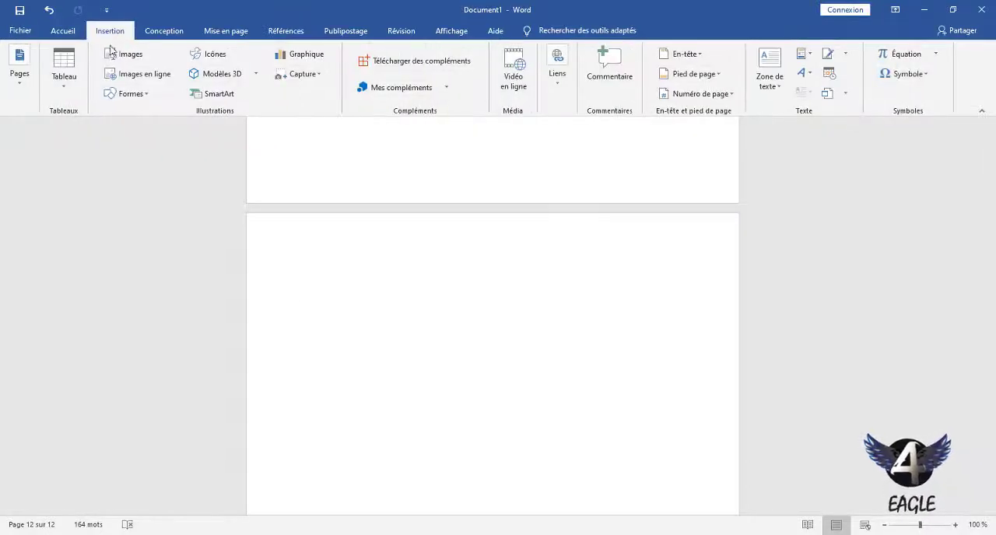
{"action": "left_click", "coordinate": [67, 88]}
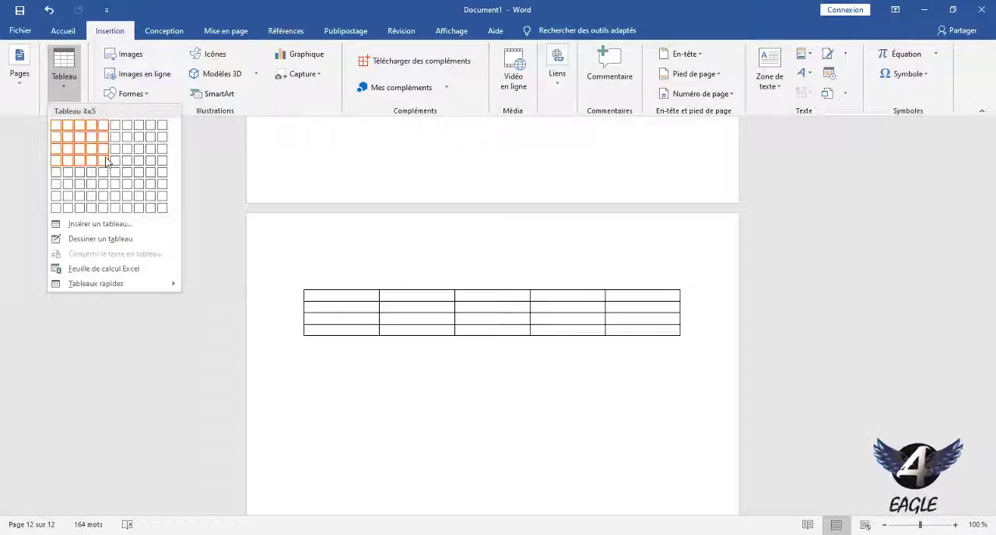
{"action": "left_click", "coordinate": [118, 210]}
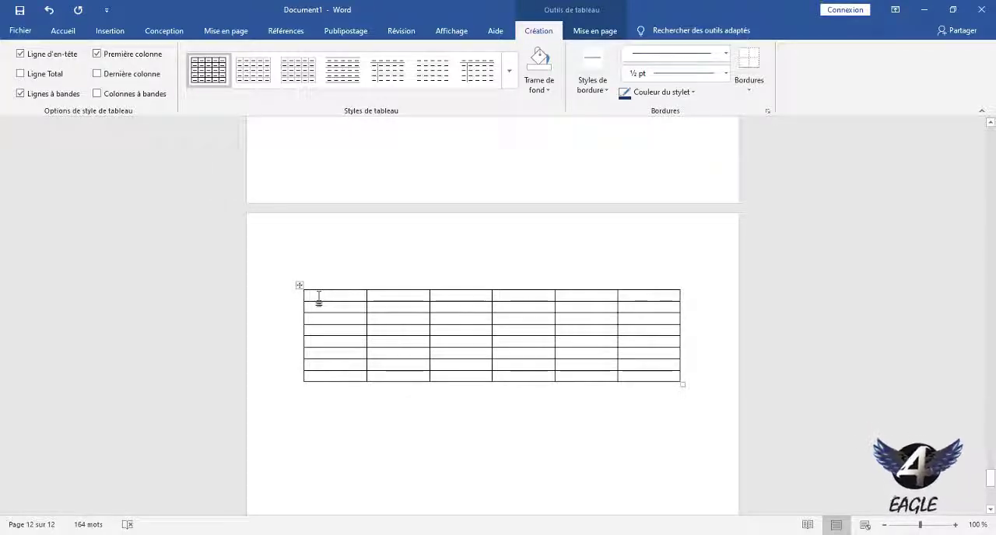
Enter the first two column headers "Fonctionnalités" and "Rôle", correcting the second with the spelling suggestion.
{"action": "type", "text": "fonc"}
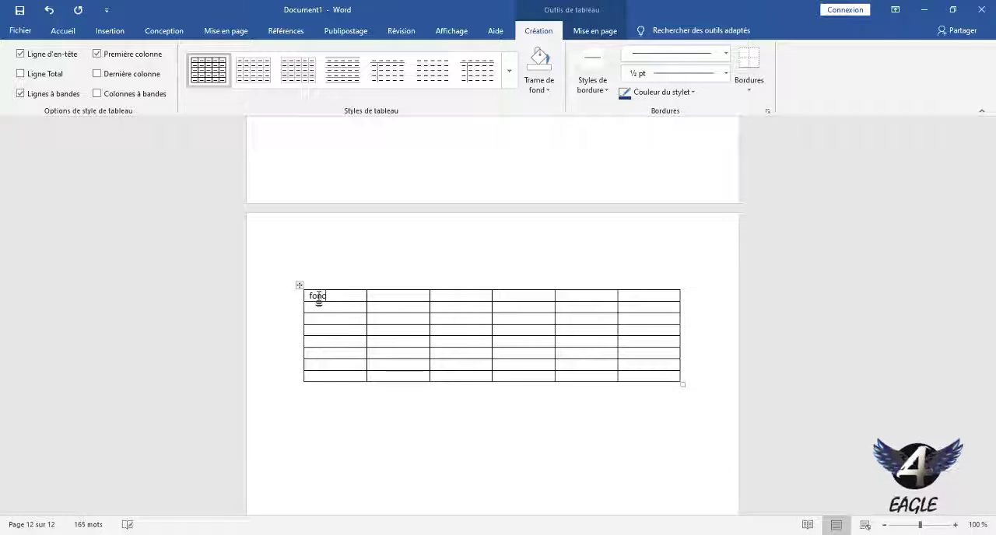
{"action": "type", "text": "tionnali"}
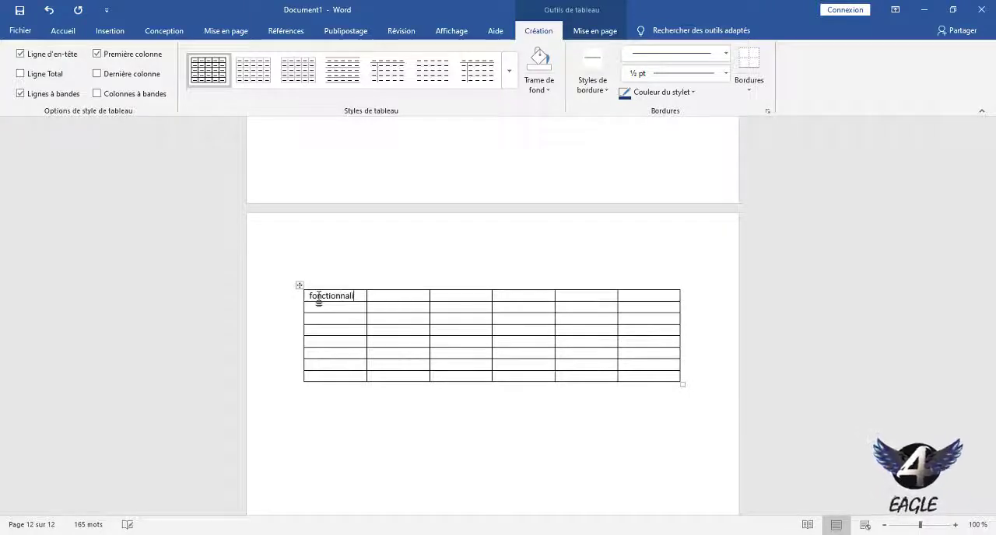
{"action": "type", "text": "tés"}
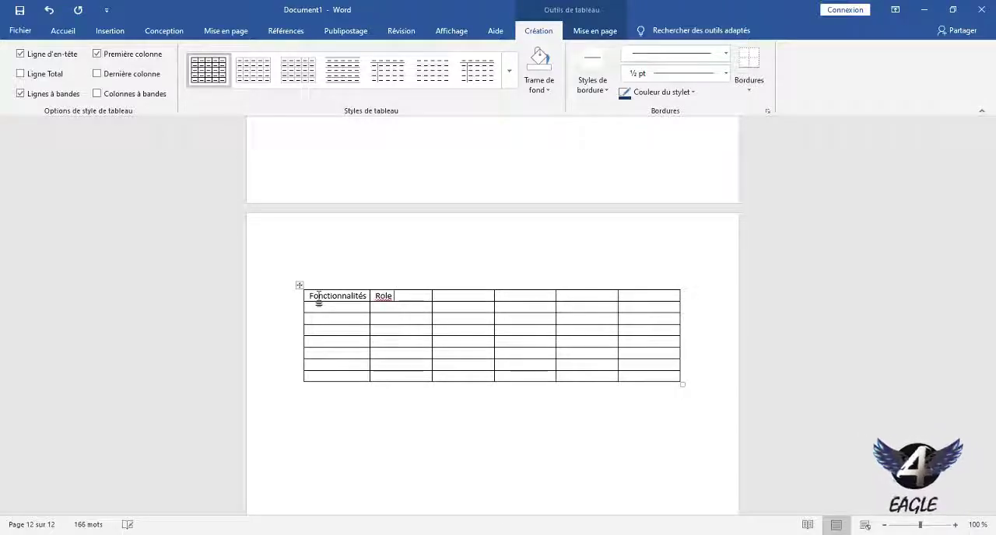
{"action": "right_click", "coordinate": [389, 302]}
{"action": "left_click", "coordinate": [382, 296]}
{"action": "right_click", "coordinate": [382, 296]}
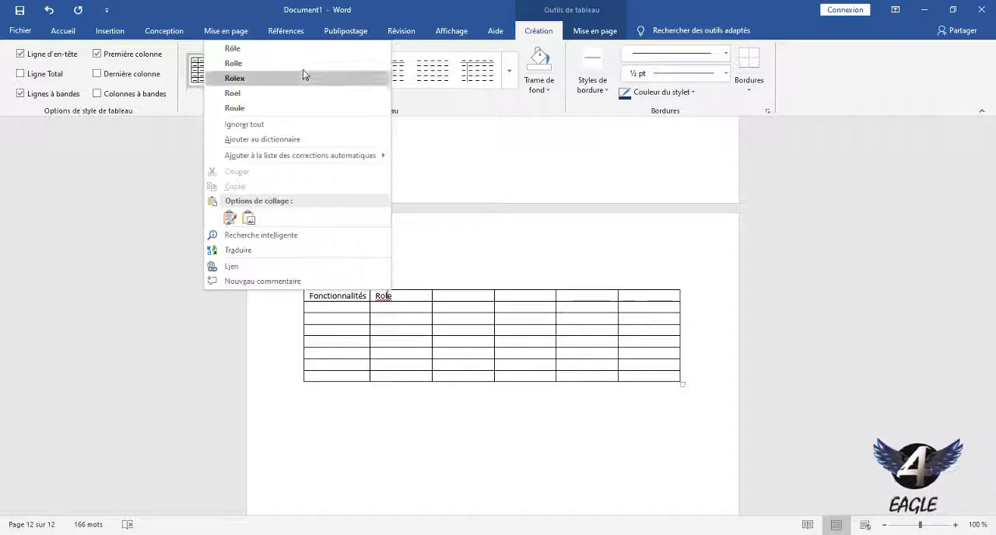
{"action": "left_click", "coordinate": [296, 48]}
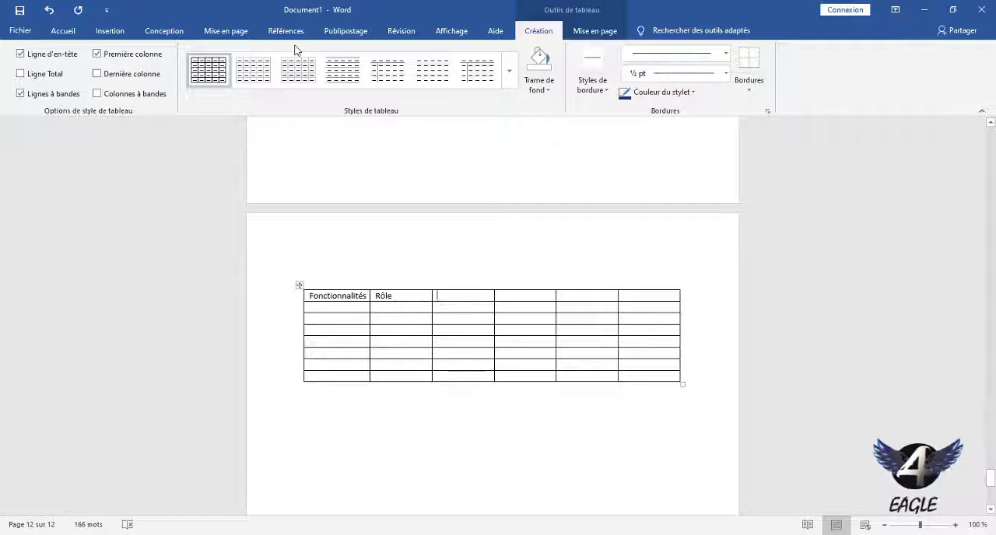
Enter "Utilité" and "Utilisateurs" as the third and fourth column headers of the table.
{"action": "type", "text": "utilis"}
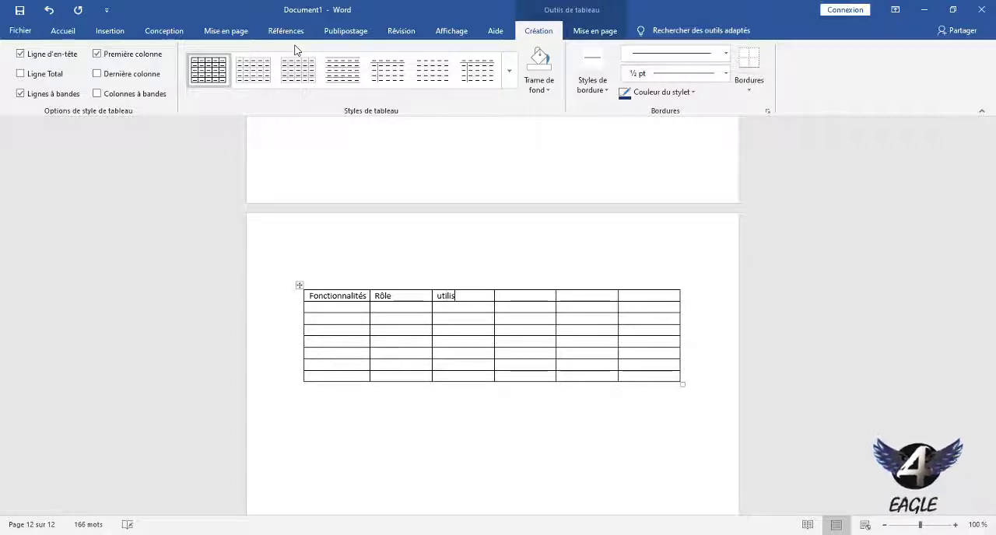
{"action": "key", "text": "BackSpace"}
{"action": "type", "text": "t"}
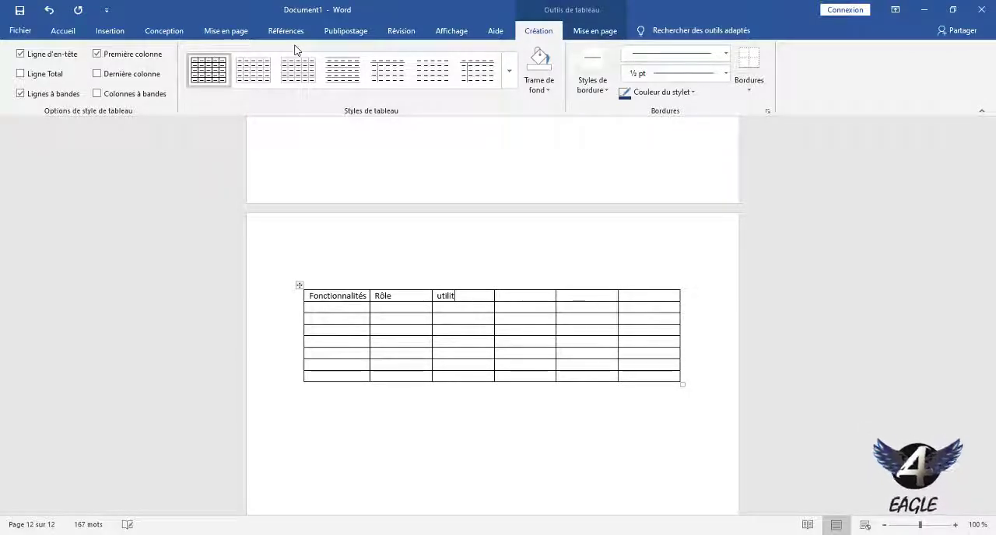
{"action": "type", "text": "é"}
{"action": "key", "text": "Tab"}
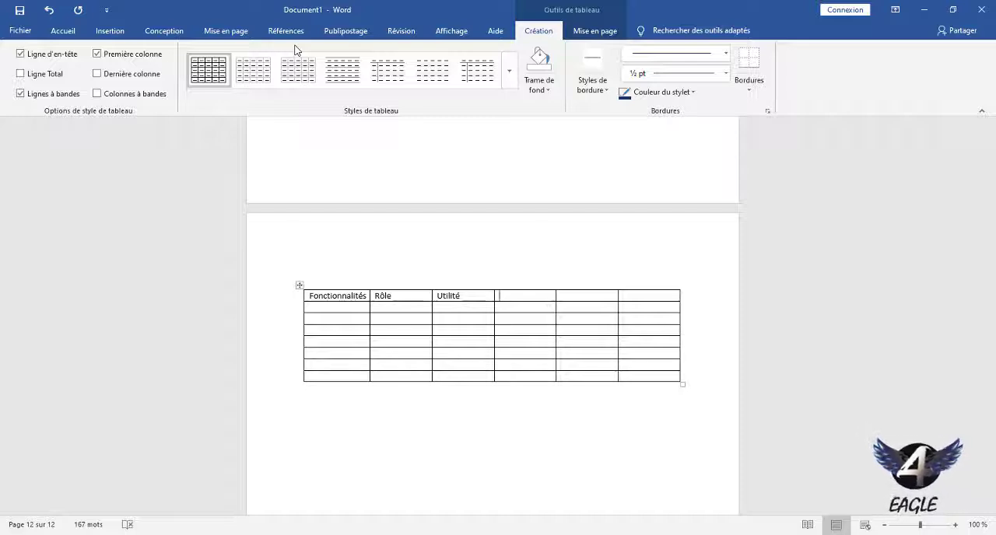
{"action": "type", "text": "utilisate"}
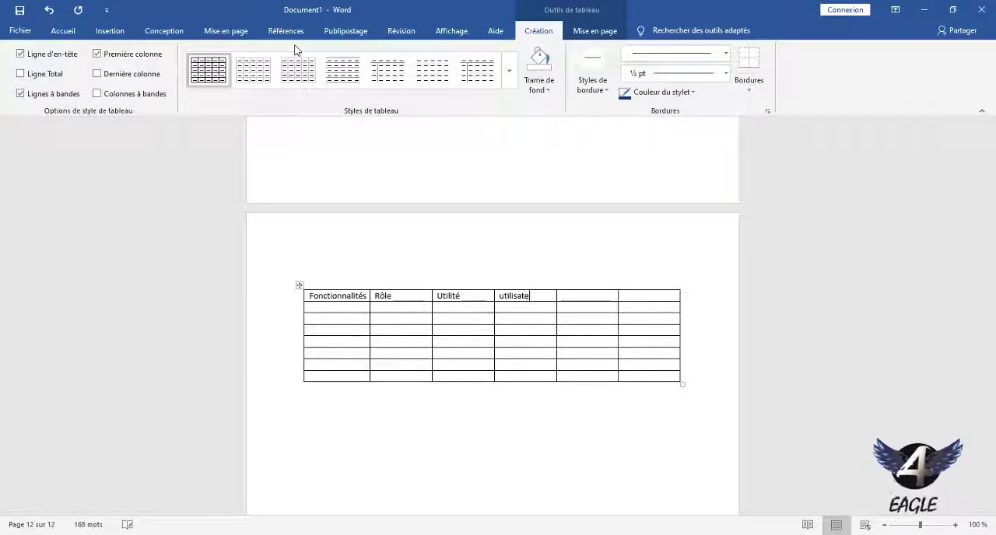
{"action": "type", "text": "urs"}
{"action": "key", "text": "Tab"}
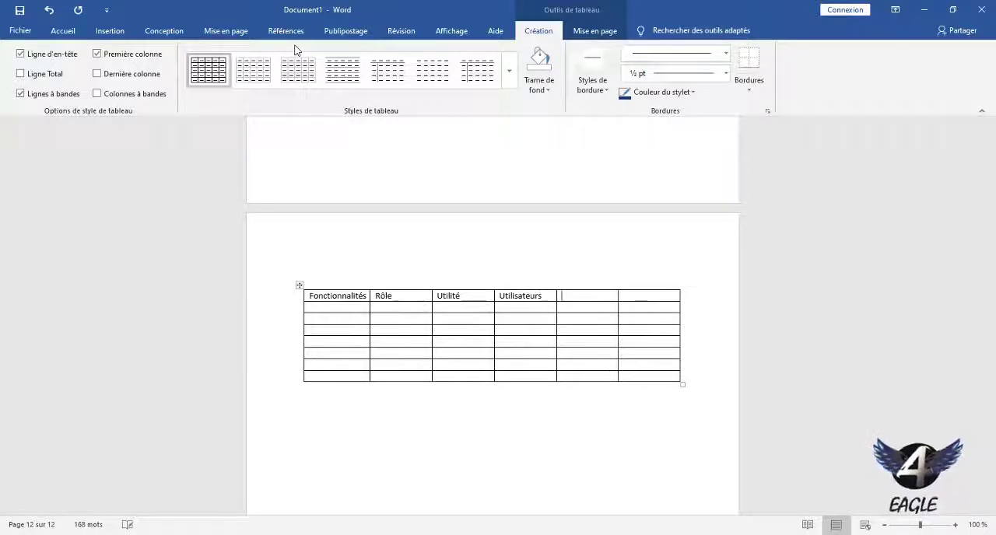
{"action": "left_click", "coordinate": [606, 288]}
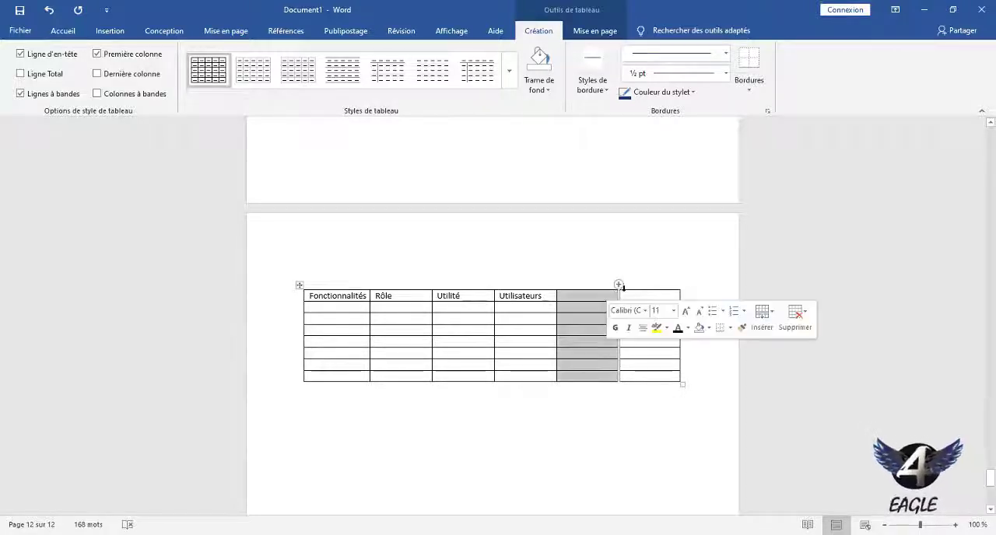
{"action": "left_click", "coordinate": [633, 287], "text": "shift"}
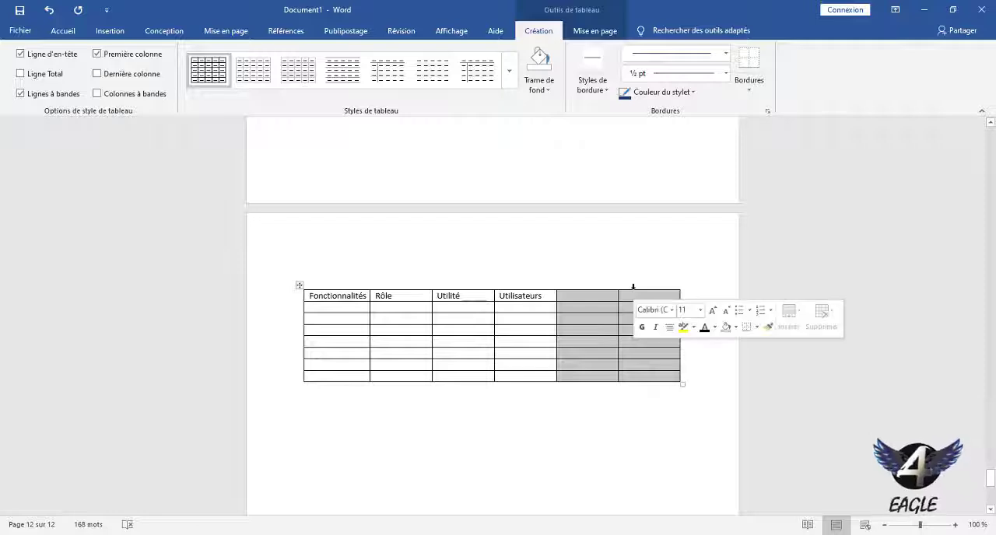
{"action": "left_click", "coordinate": [608, 305]}
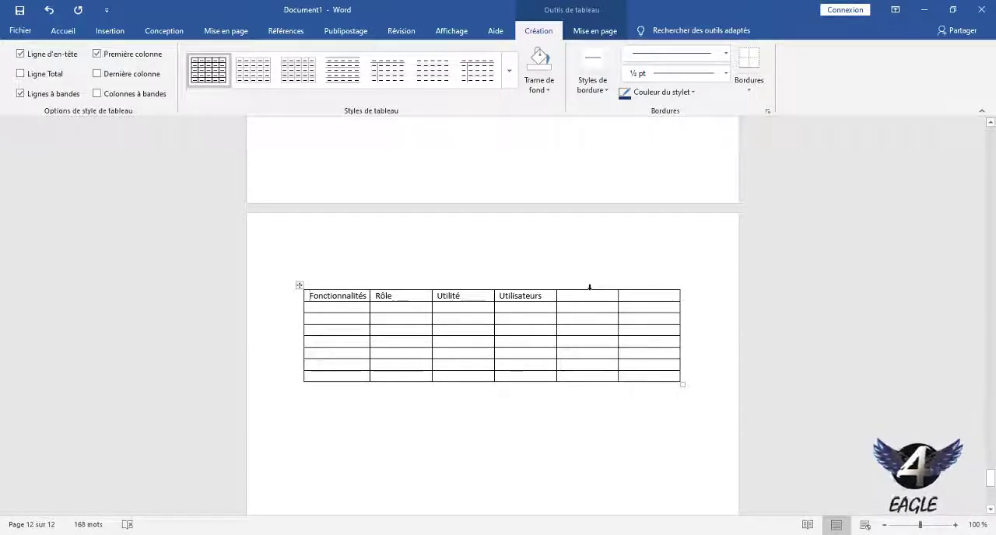
{"action": "left_click", "coordinate": [589, 287]}
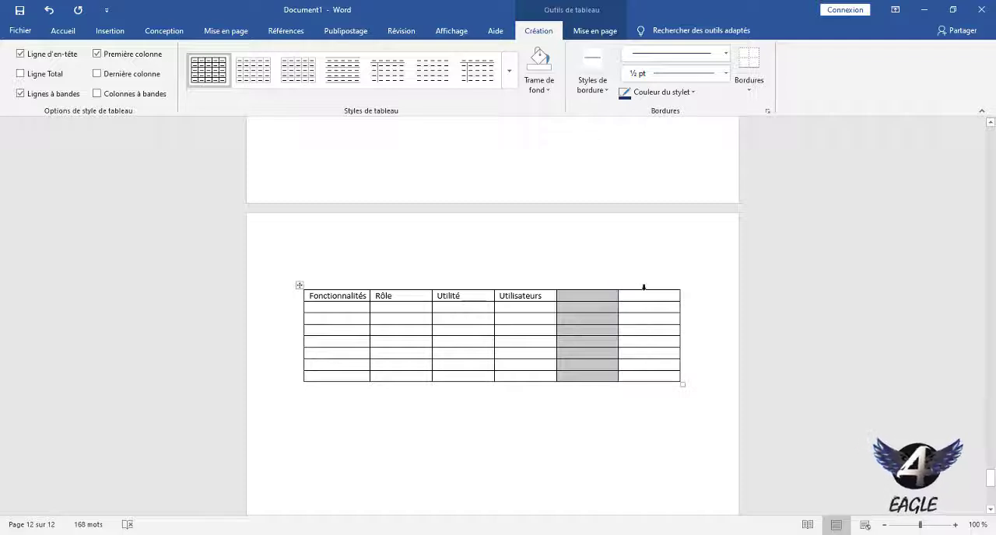
{"action": "left_click", "coordinate": [644, 287], "text": "shift"}
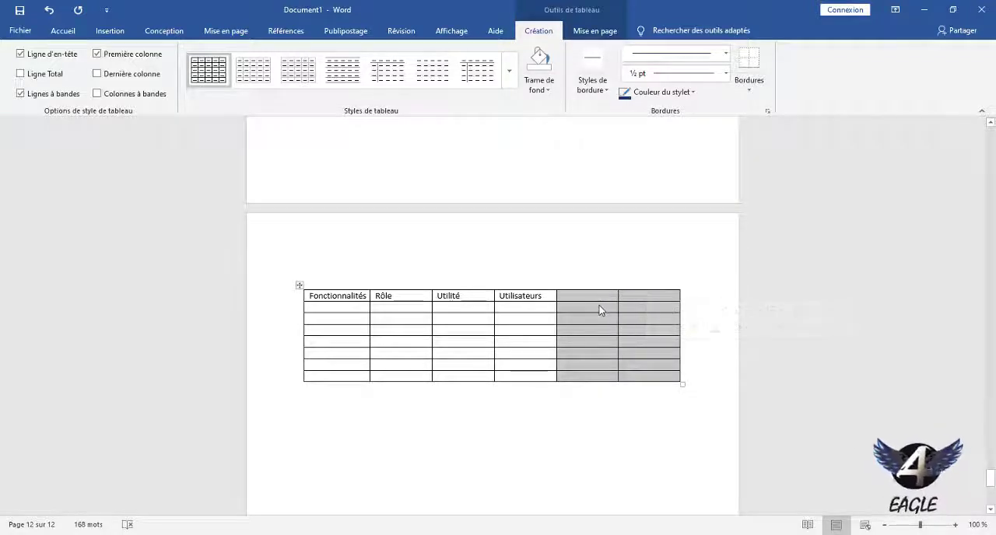
{"action": "right_click", "coordinate": [599, 310]}
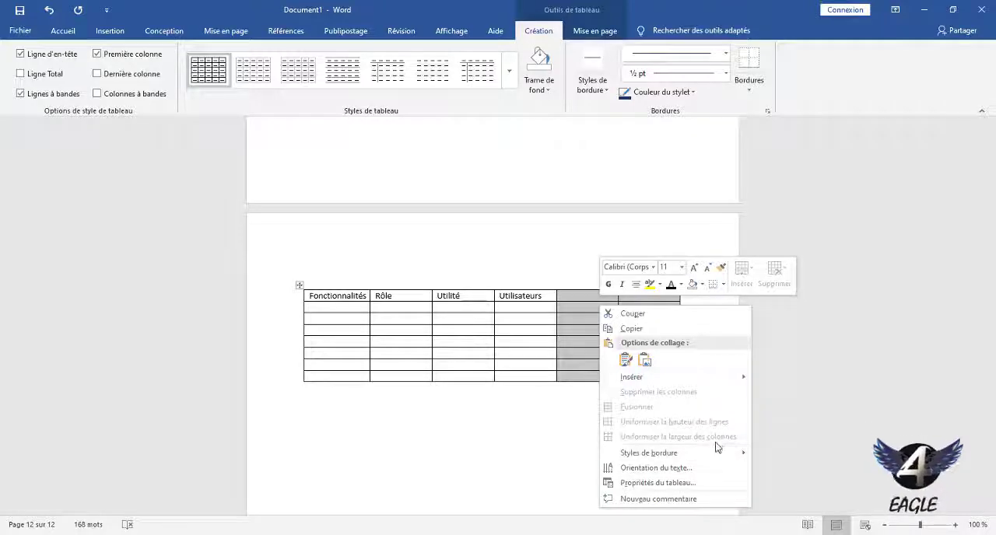
{"action": "left_click", "coordinate": [587, 336]}
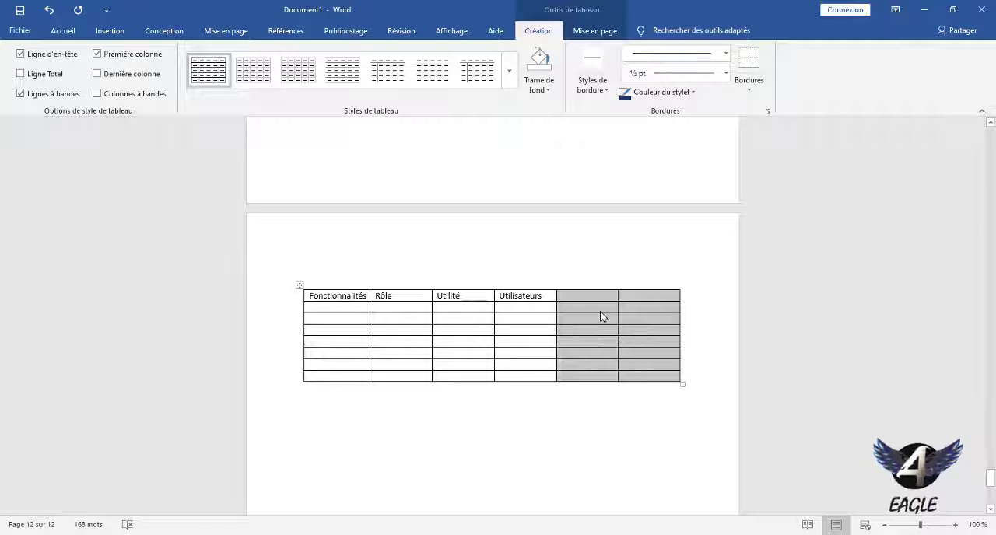
{"action": "left_click", "coordinate": [598, 310]}
Delete the two empty columns after "Utilisateurs" and enlarge the remaining four-column table to the full text width.
{"action": "left_click", "coordinate": [596, 286]}
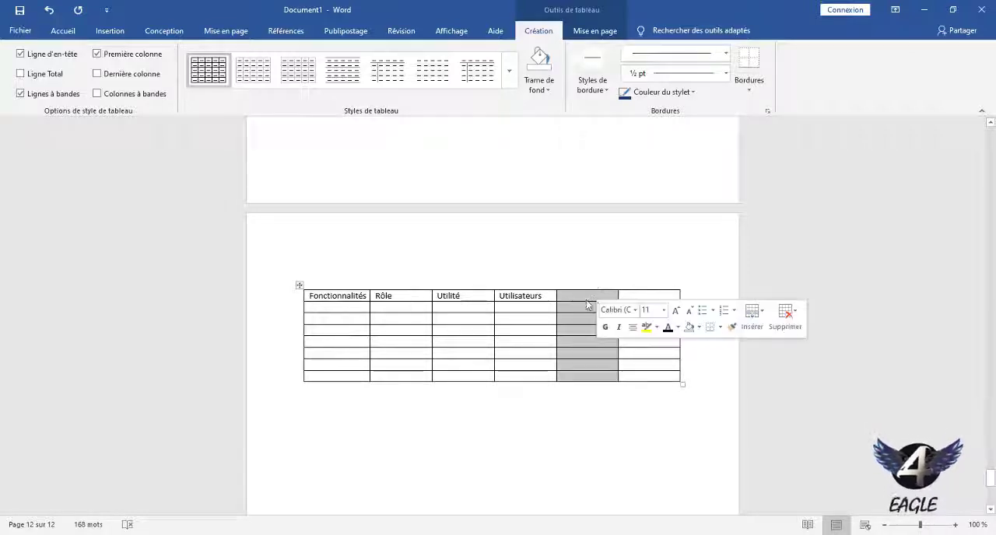
{"action": "right_click", "coordinate": [571, 316]}
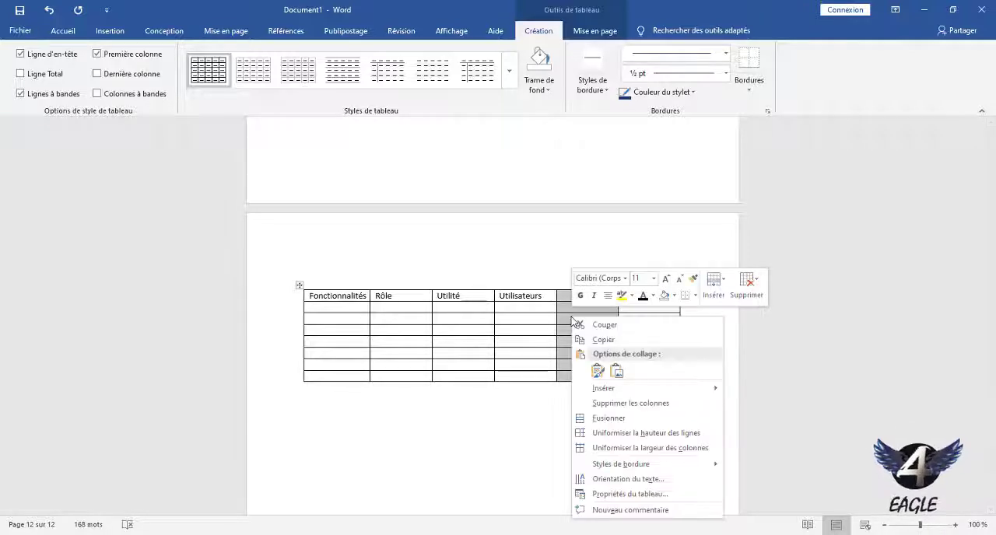
{"action": "left_click", "coordinate": [645, 405]}
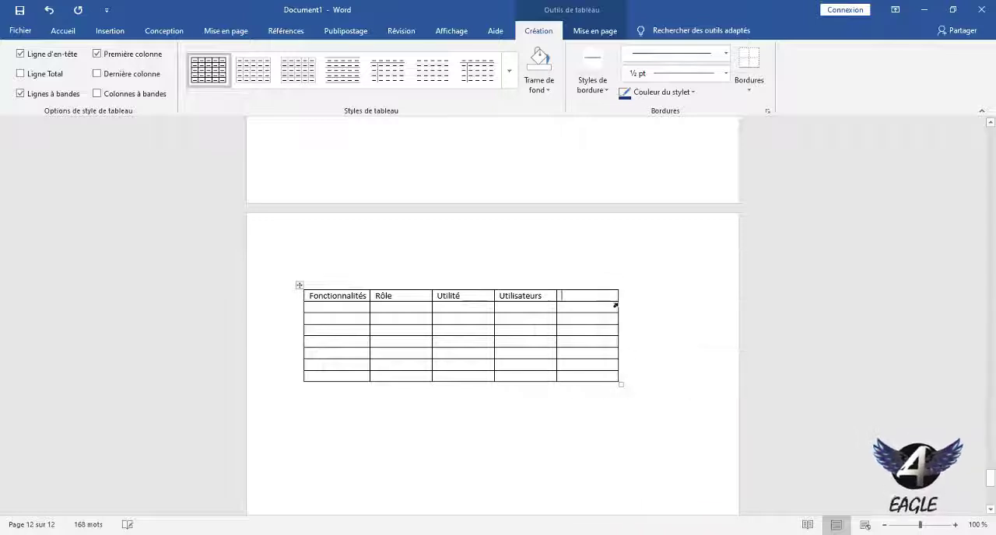
{"action": "left_click", "coordinate": [593, 287]}
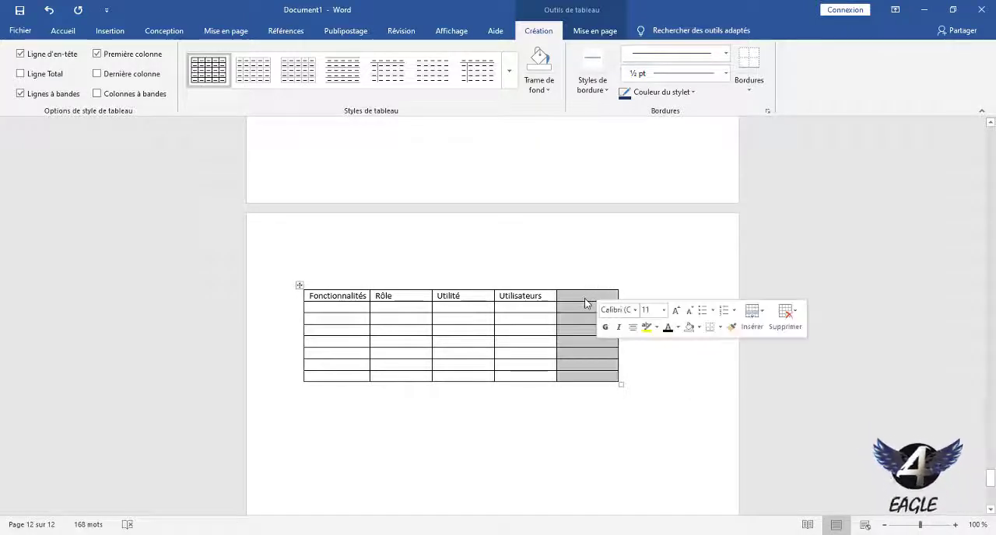
{"action": "right_click", "coordinate": [584, 300]}
{"action": "left_click", "coordinate": [635, 393]}
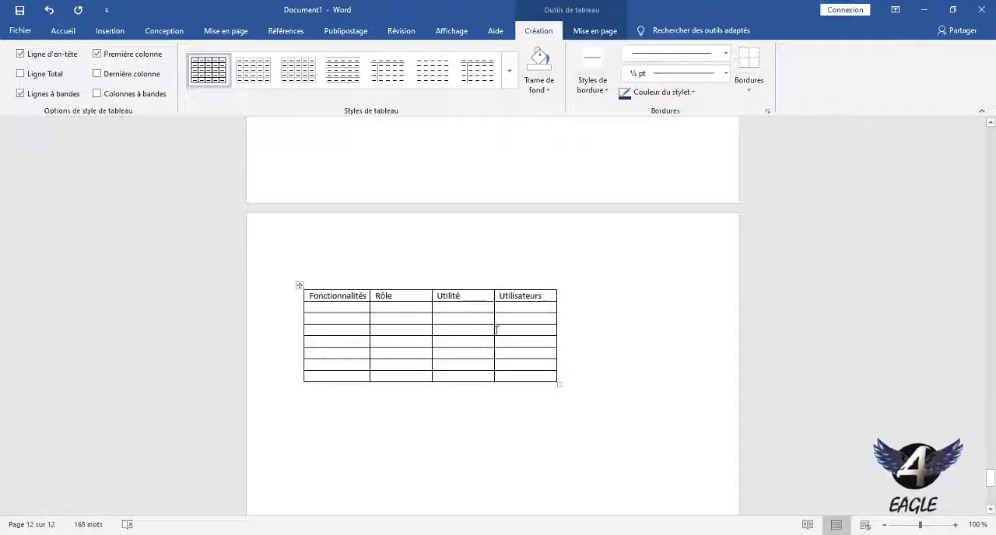
{"action": "left_click_drag", "start_coordinate": [559, 383], "coordinate": [684, 412]}
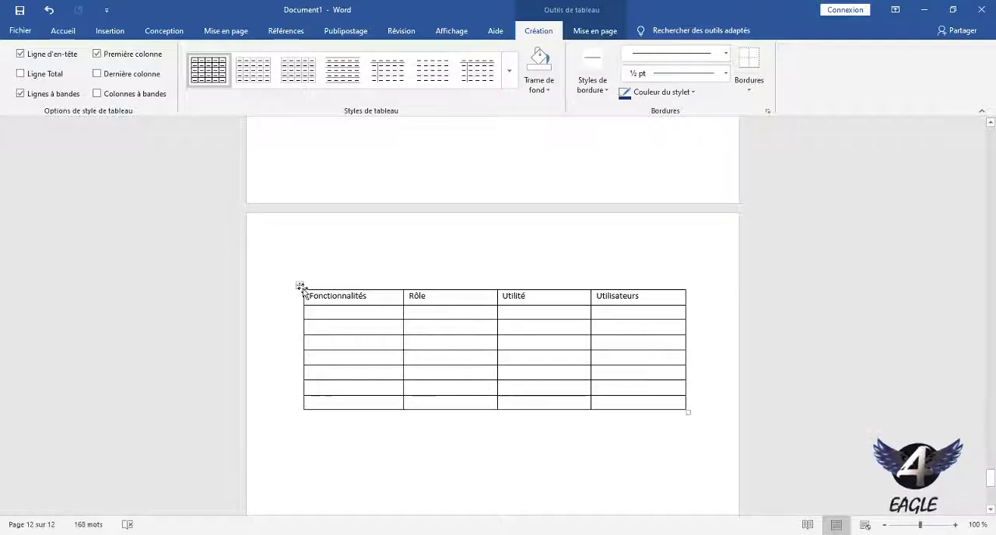
Start a caption for the whole table and set its label to "Tableau".
{"action": "right_click", "coordinate": [301, 287]}
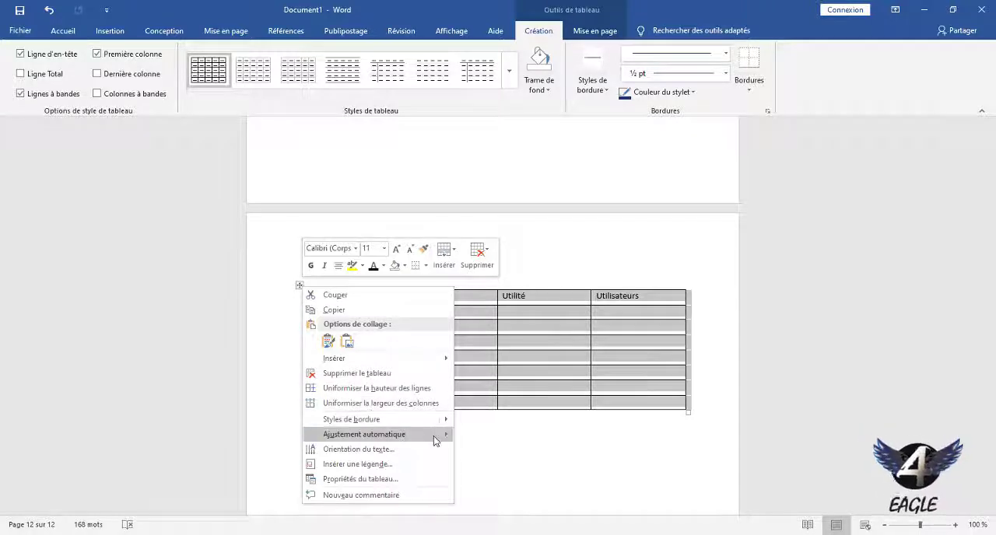
{"action": "left_click", "coordinate": [418, 465]}
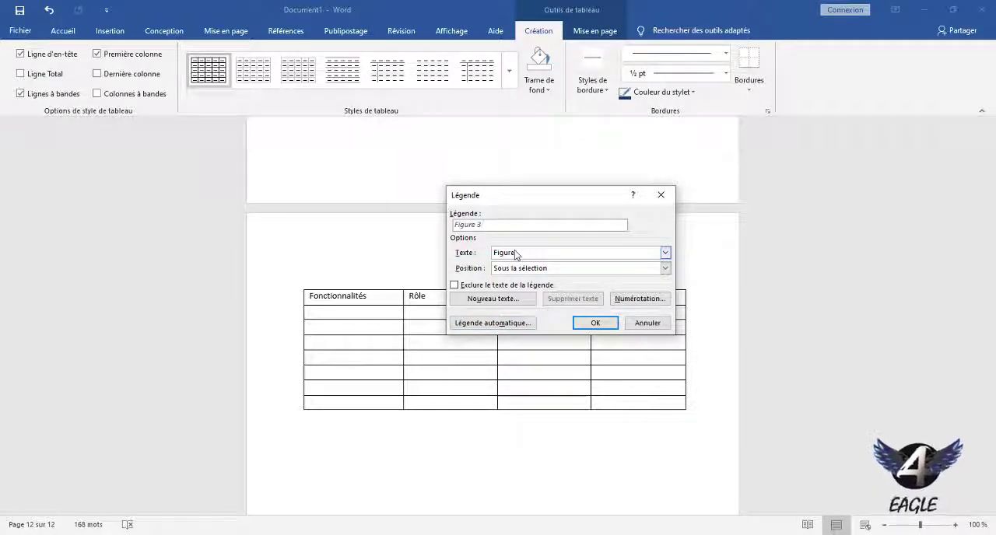
{"action": "left_click", "coordinate": [555, 257]}
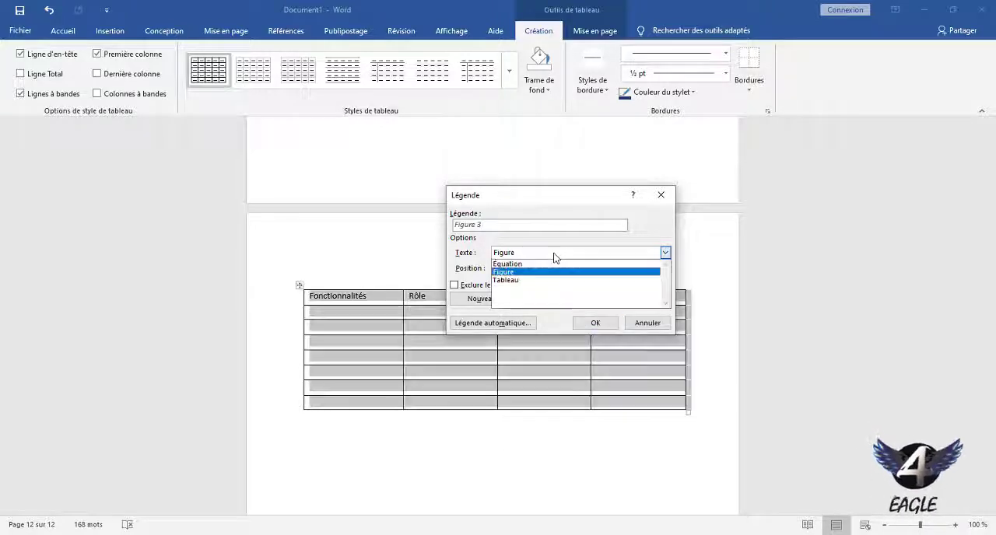
{"action": "left_click", "coordinate": [512, 281]}
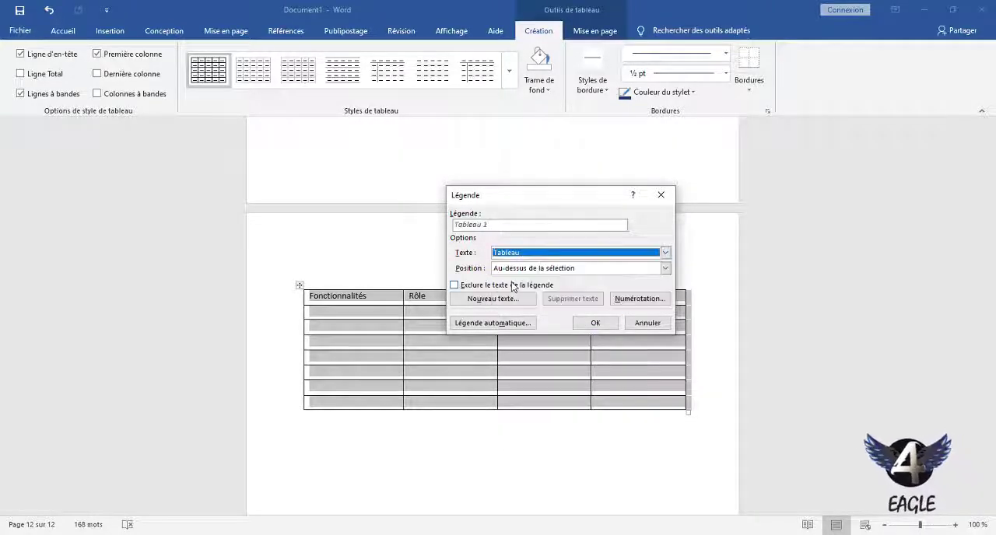
Complete the caption as "Tableau 1 : Liste des fonctionnalités de l'application" and insert it above the table.
{"action": "left_click", "coordinate": [511, 226]}
{"action": "type", "text": ": Li"}
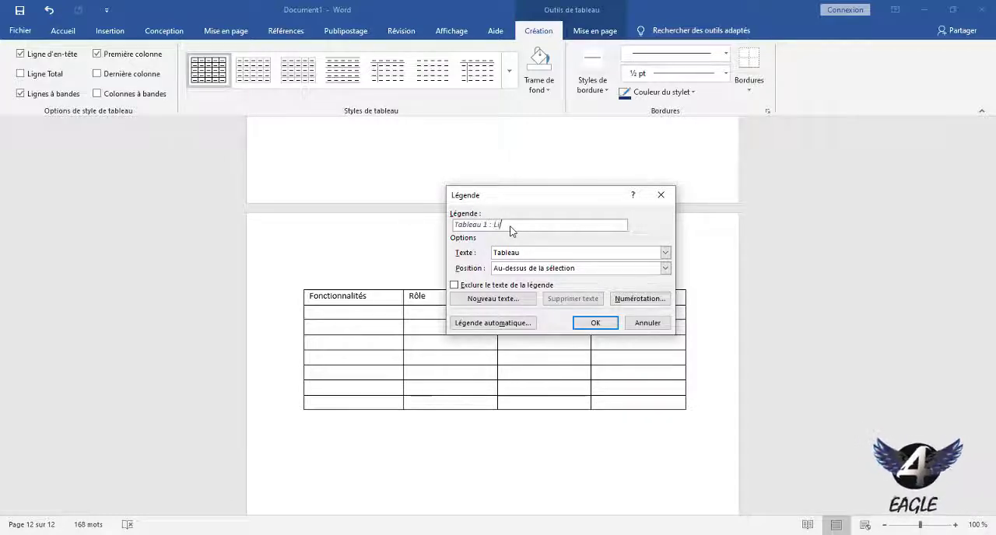
{"action": "type", "text": "st"}
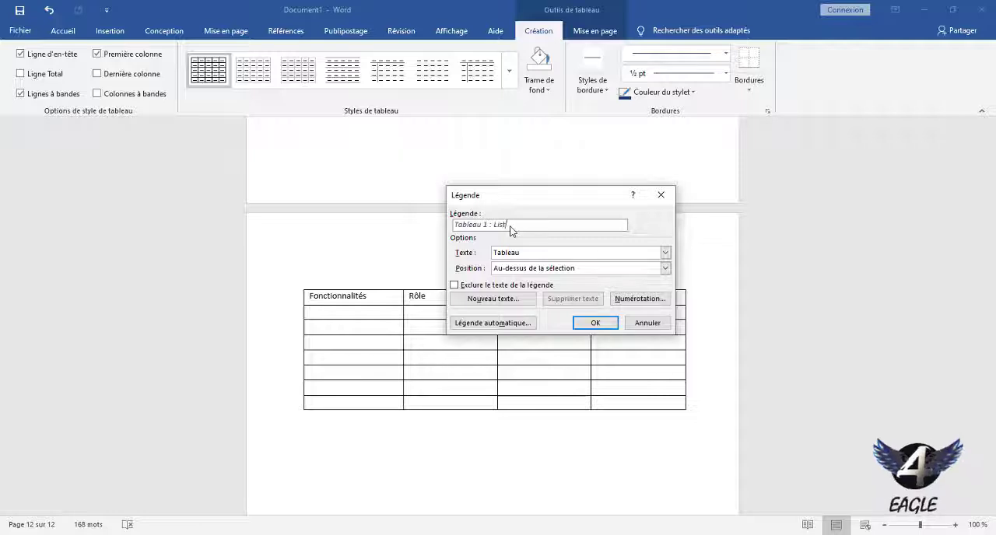
{"action": "type", "text": "e des"}
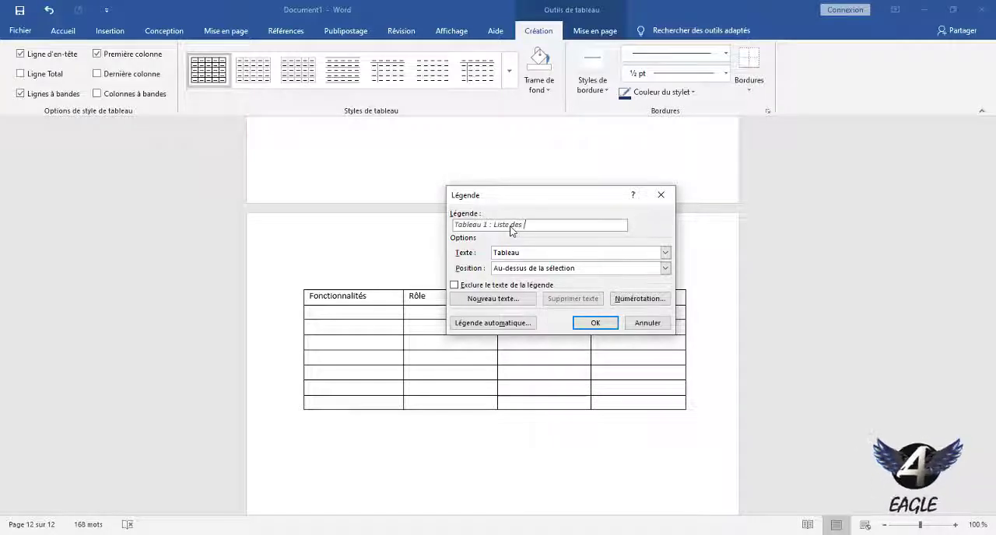
{"action": "type", "text": " fonction"}
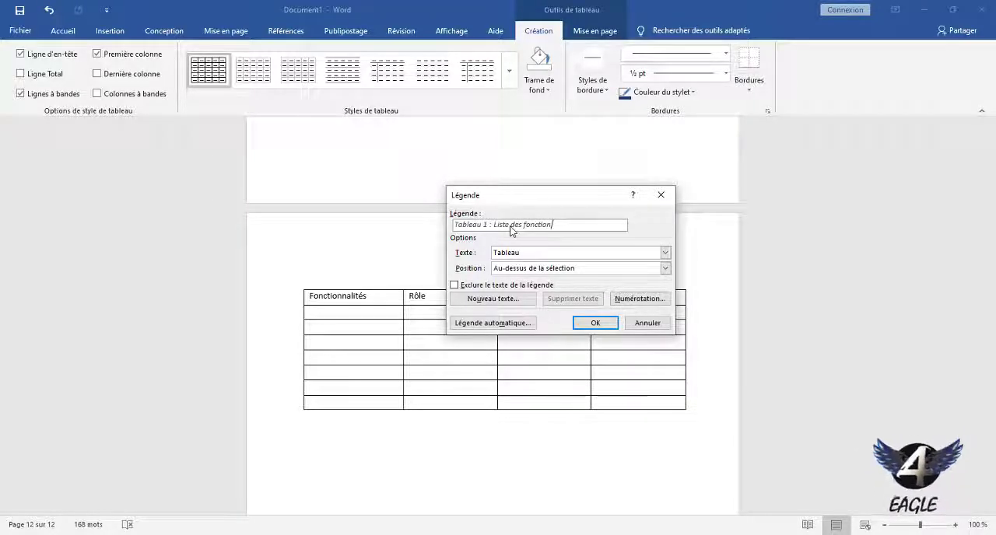
{"action": "type", "text": "nalités "}
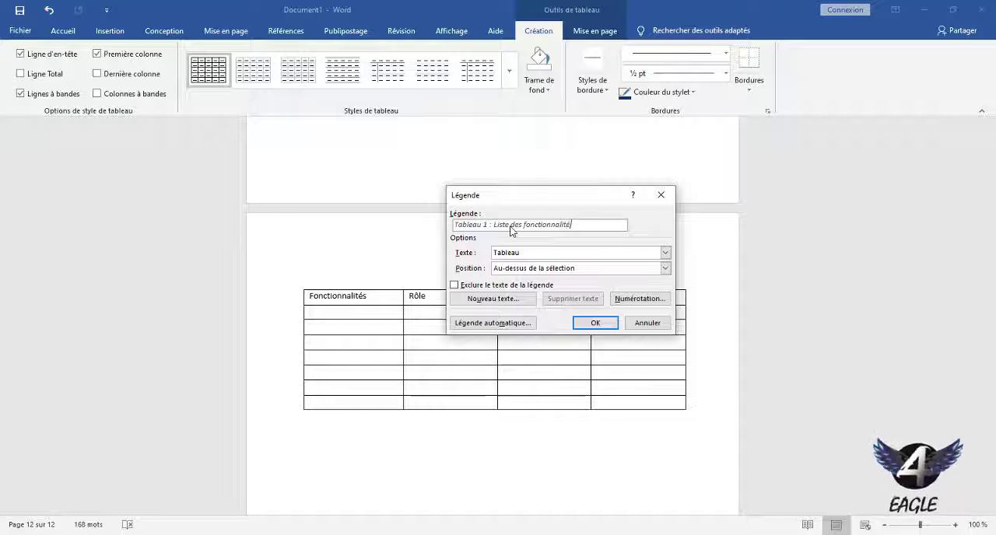
{"action": "type", "text": "de l'ap"}
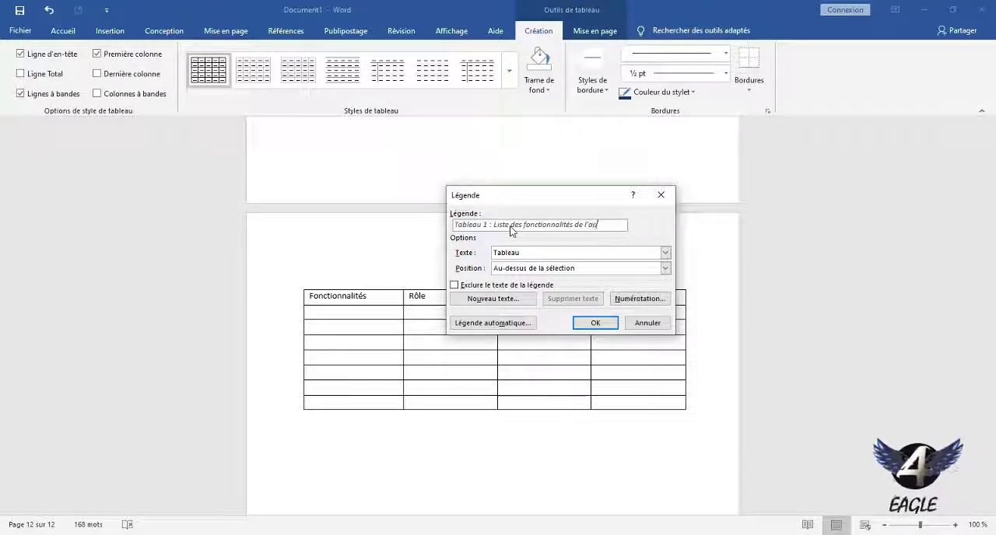
{"action": "type", "text": "plic"}
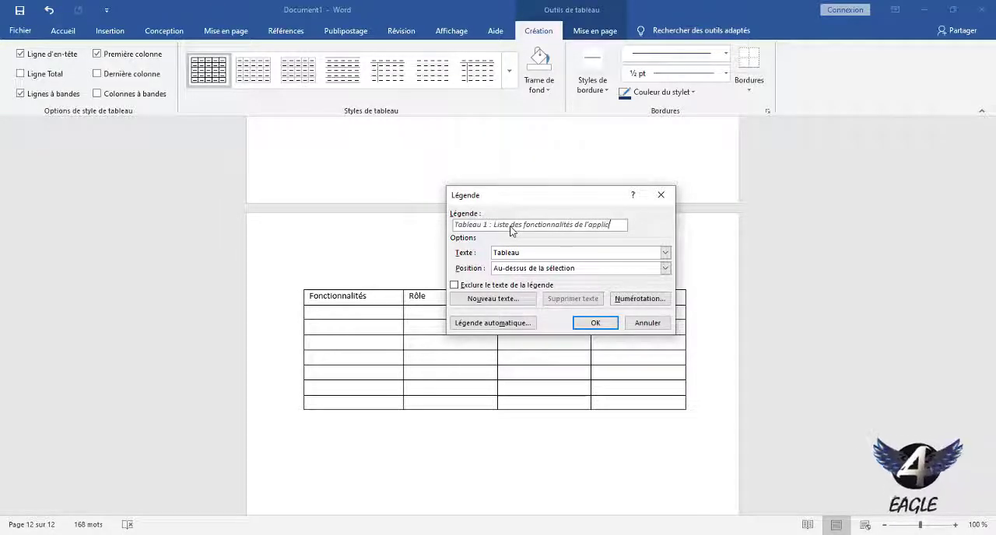
{"action": "type", "text": "ation"}
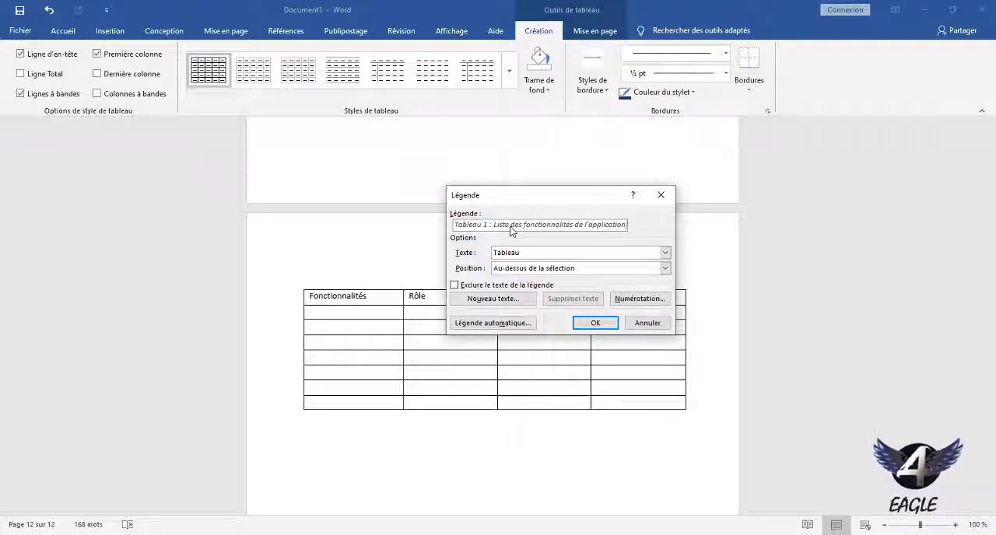
{"action": "key", "text": "Return"}
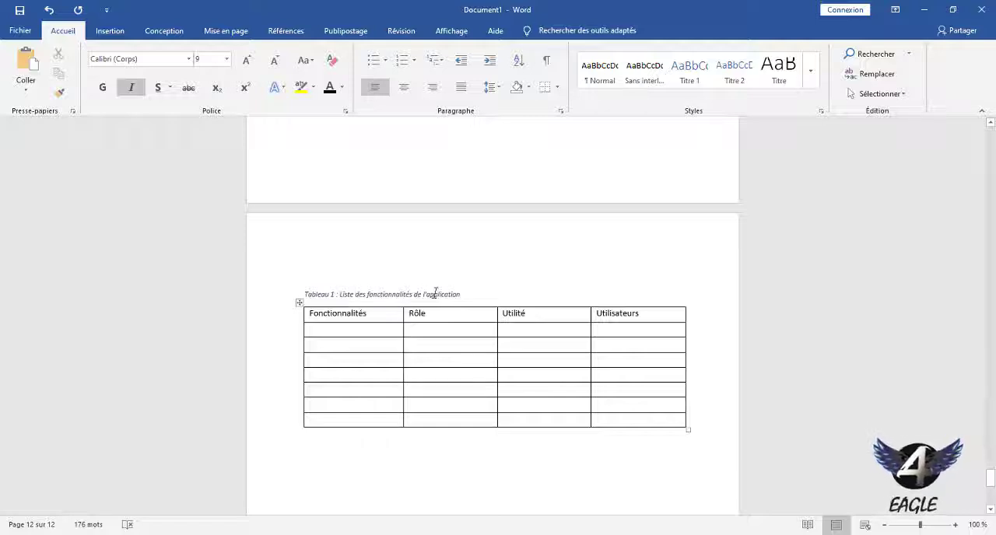
Copy the caption text "Liste des fonctionnalités de l'application" and undo the caption's insertion.
{"action": "left_click_drag", "start_coordinate": [461, 294], "coordinate": [344, 302]}
{"action": "key", "text": "ctrl+c"}
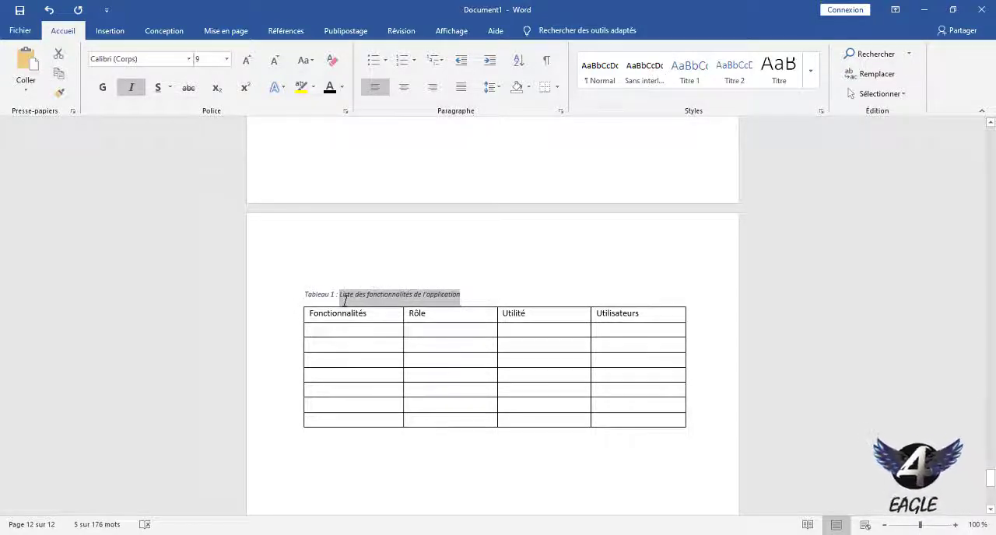
{"action": "key", "text": "ctrl+z"}
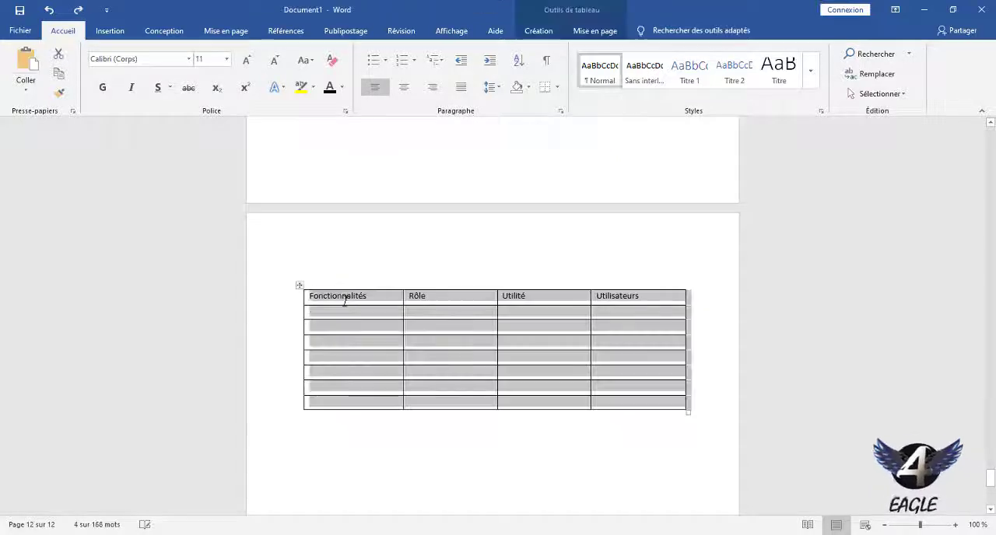
Insert the caption "Tableau 1 : Liste des fonctionnalités de l'application" with its position set to "Sous la sélection", pasting the copied title.
{"action": "right_click", "coordinate": [301, 286]}
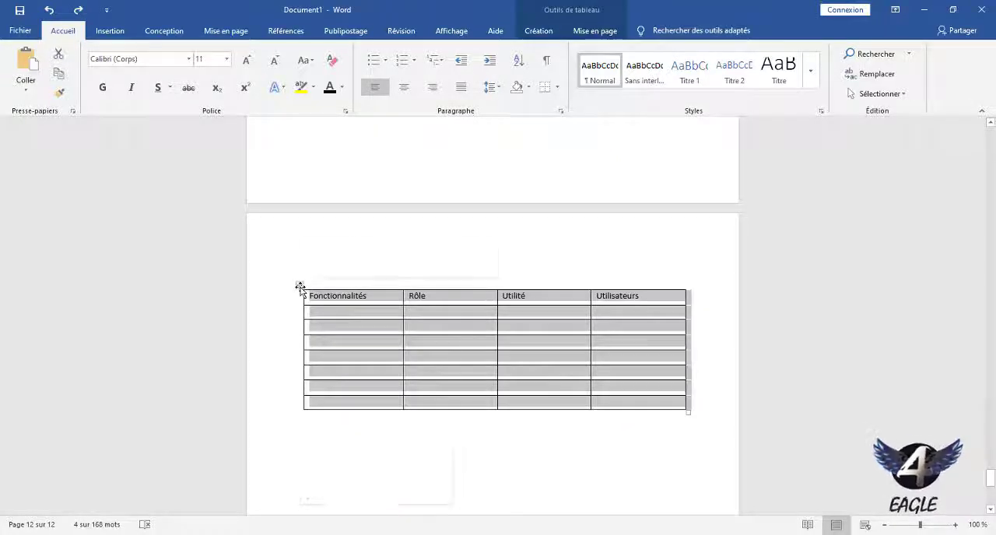
{"action": "left_click", "coordinate": [358, 465]}
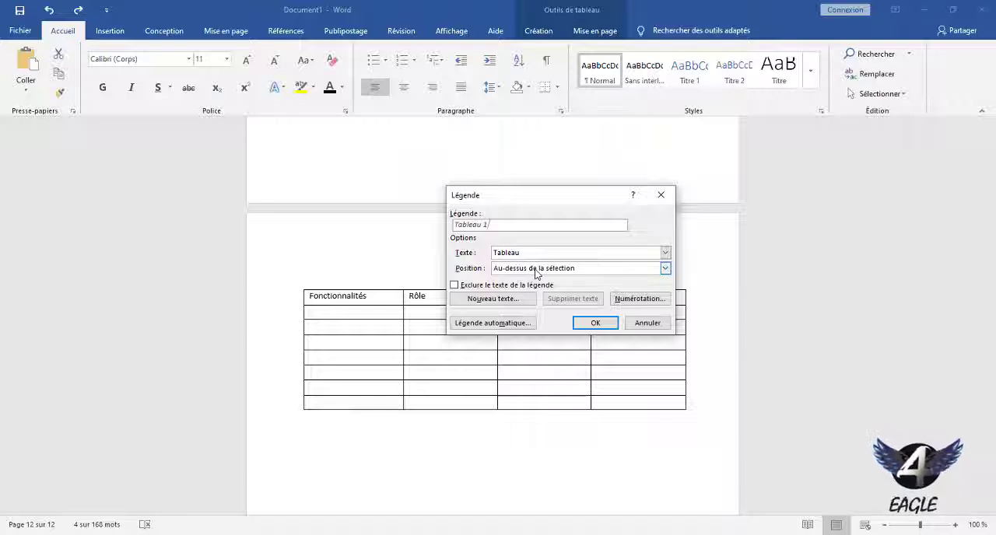
{"action": "left_click", "coordinate": [536, 268]}
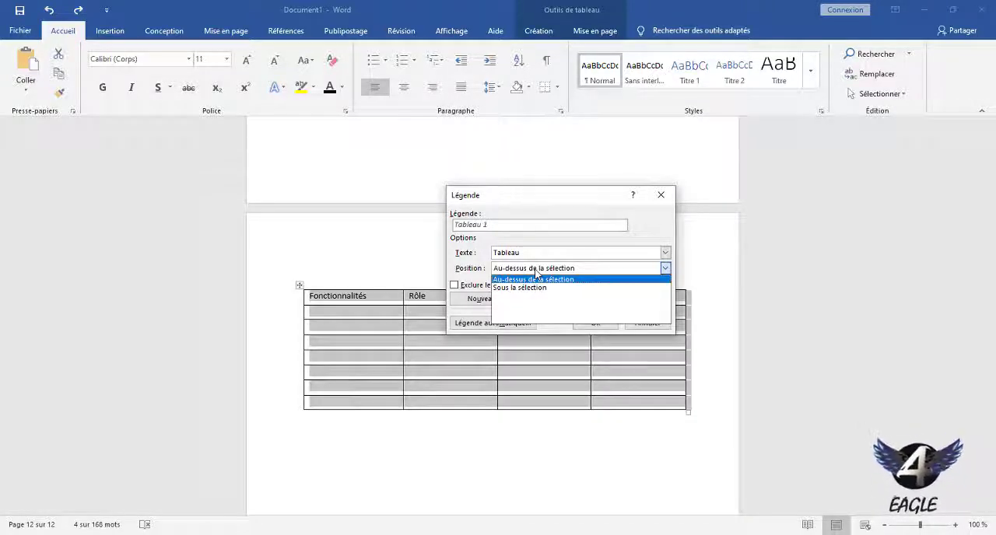
{"action": "left_click", "coordinate": [529, 288]}
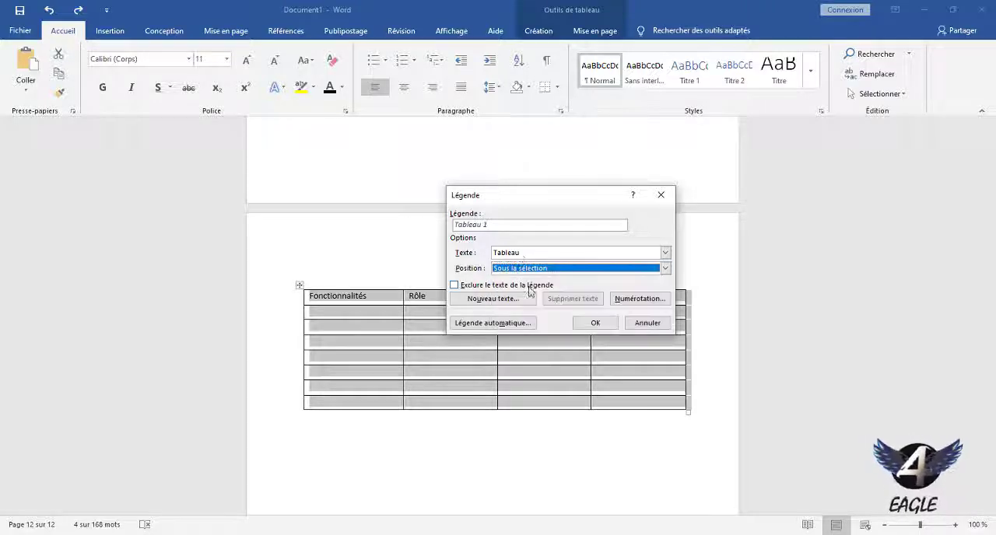
{"action": "left_click", "coordinate": [520, 225]}
{"action": "type", "text": ":"}
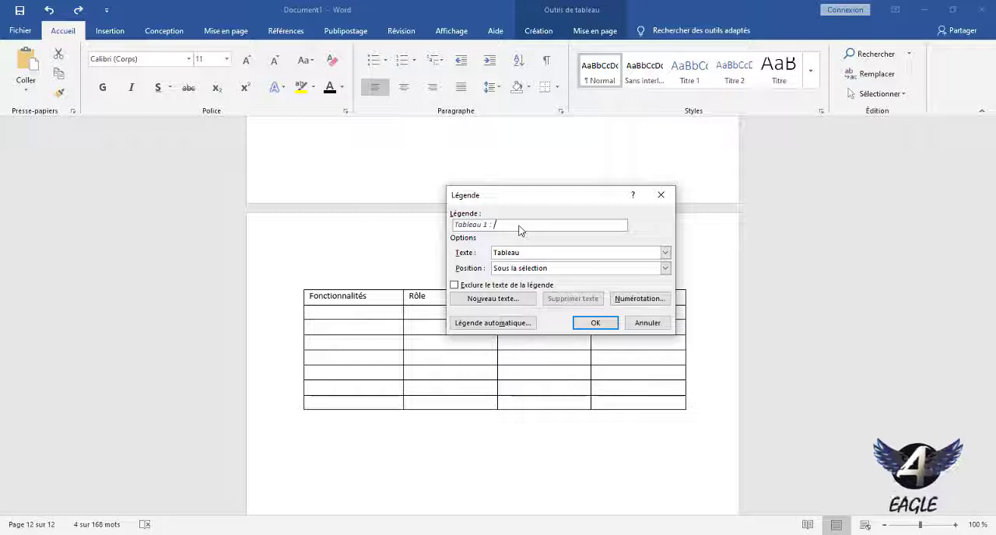
{"action": "key", "text": "ctrl+v"}
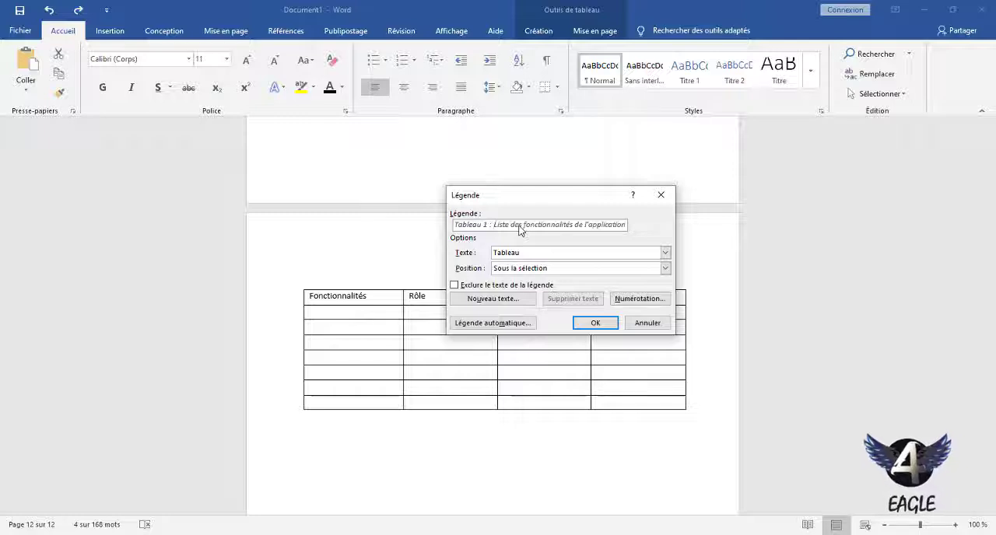
{"action": "left_click", "coordinate": [595, 324]}
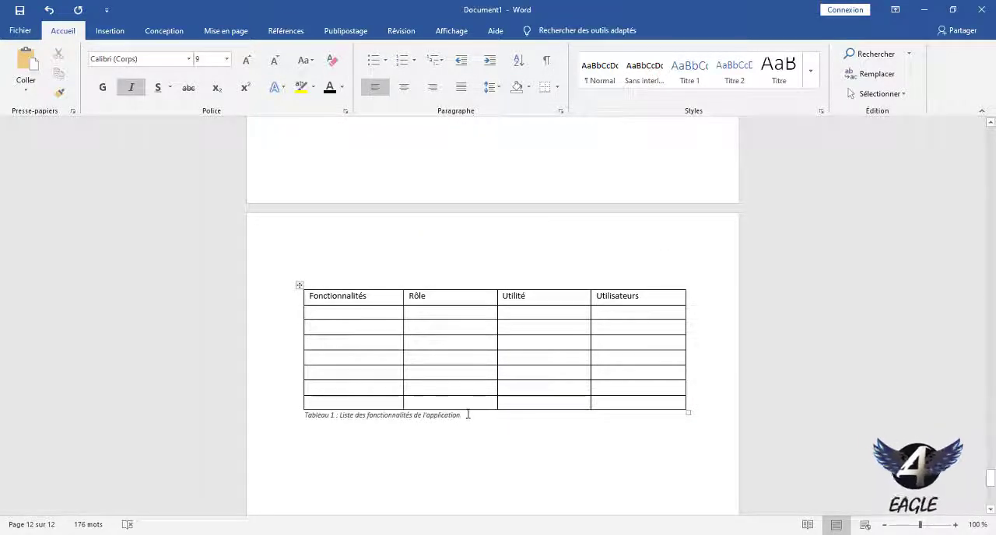
Format the "Tableau 1" caption below the features table in Times New Roman, size 11.
{"action": "left_click_drag", "start_coordinate": [469, 416], "coordinate": [305, 421]}
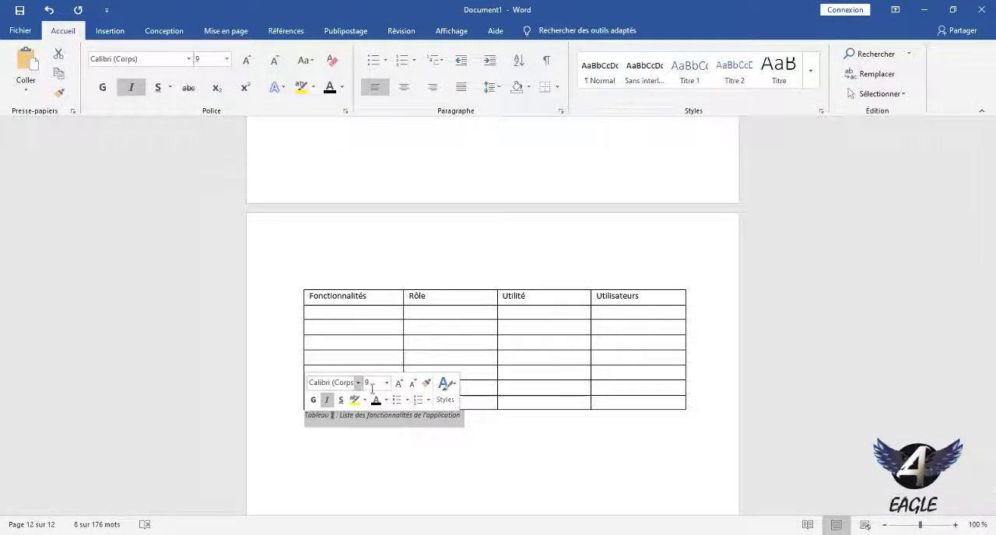
{"action": "left_click", "coordinate": [398, 383]}
{"action": "left_click", "coordinate": [399, 383]}
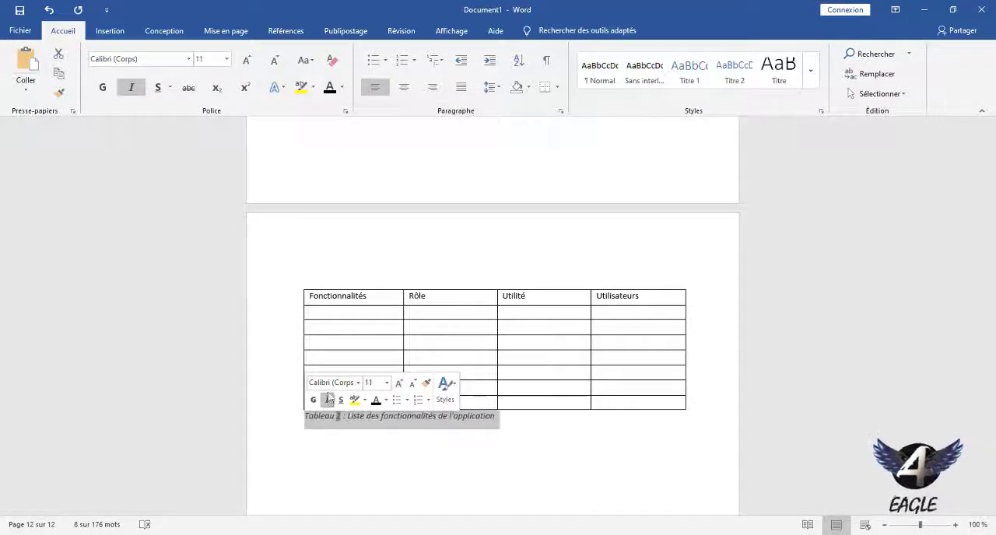
{"action": "left_click", "coordinate": [357, 383]}
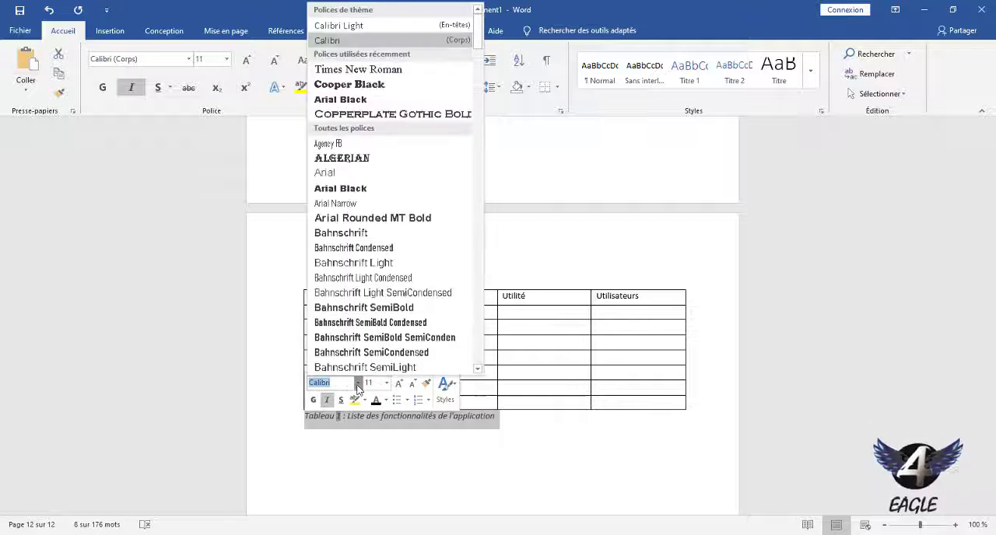
{"action": "left_click", "coordinate": [405, 74]}
{"action": "left_click", "coordinate": [410, 417]}
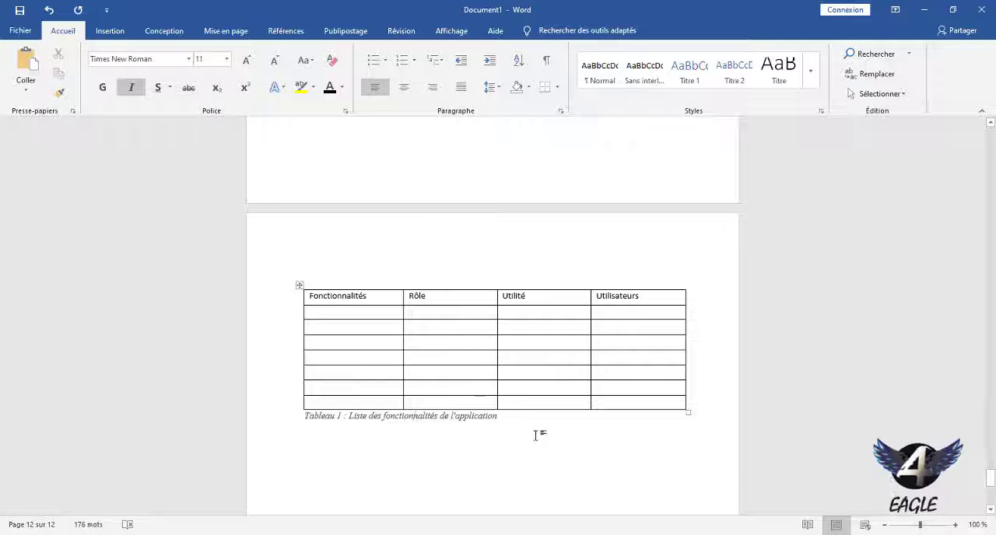
Insert a table with three columns and two rows on a new line below the "Tableau 1" caption.
{"action": "key", "text": "Return"}
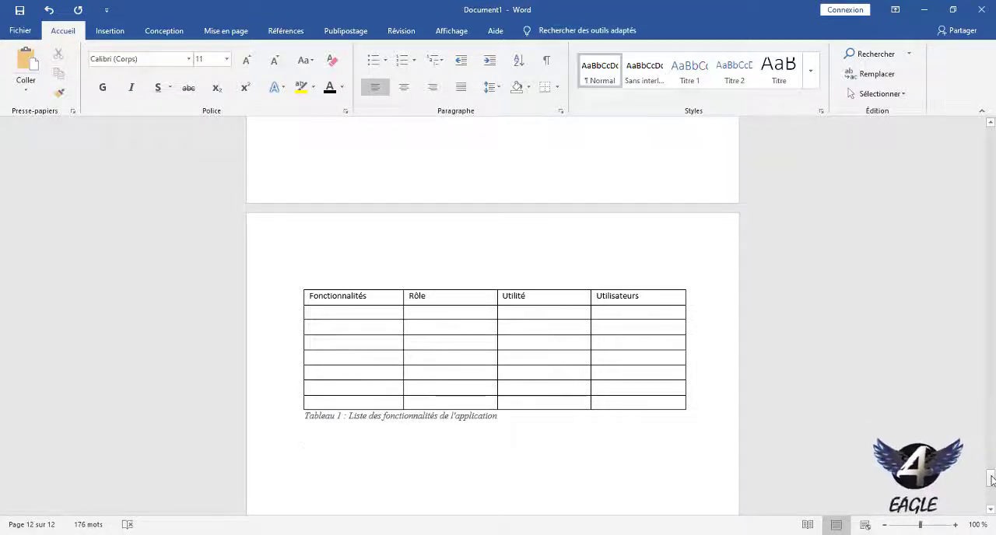
{"action": "left_click_drag", "start_coordinate": [991, 479], "coordinate": [991, 485]}
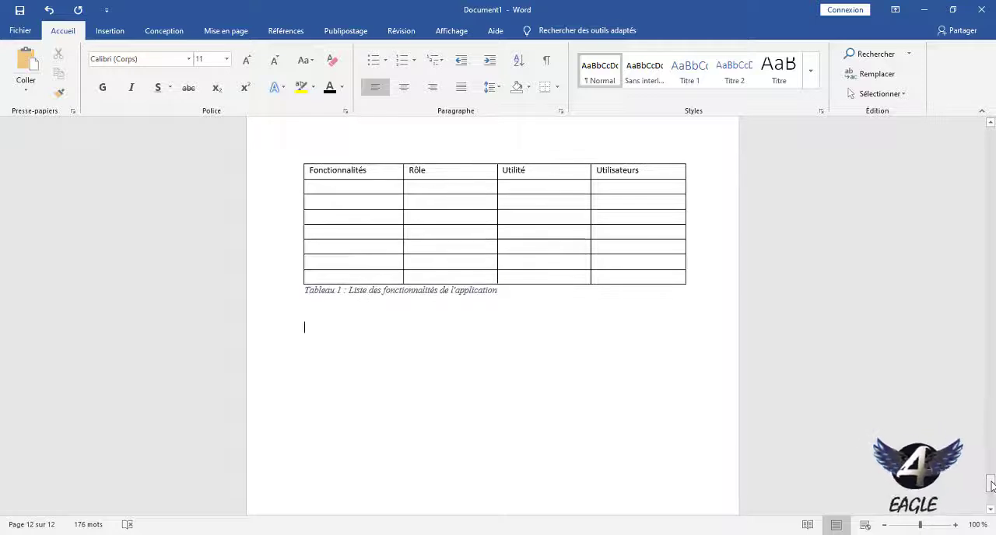
{"action": "left_click", "coordinate": [109, 35]}
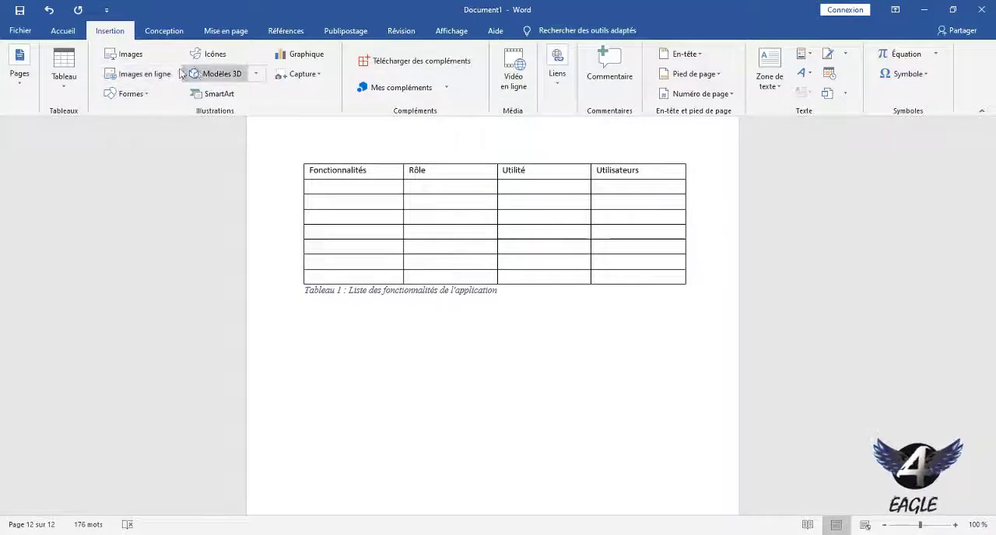
{"action": "left_click", "coordinate": [64, 78]}
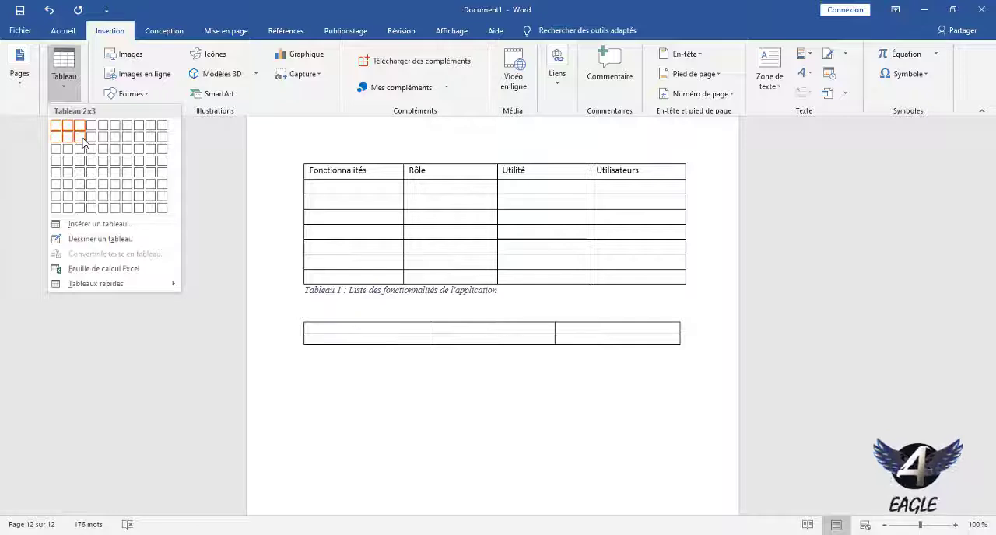
{"action": "left_click", "coordinate": [84, 143]}
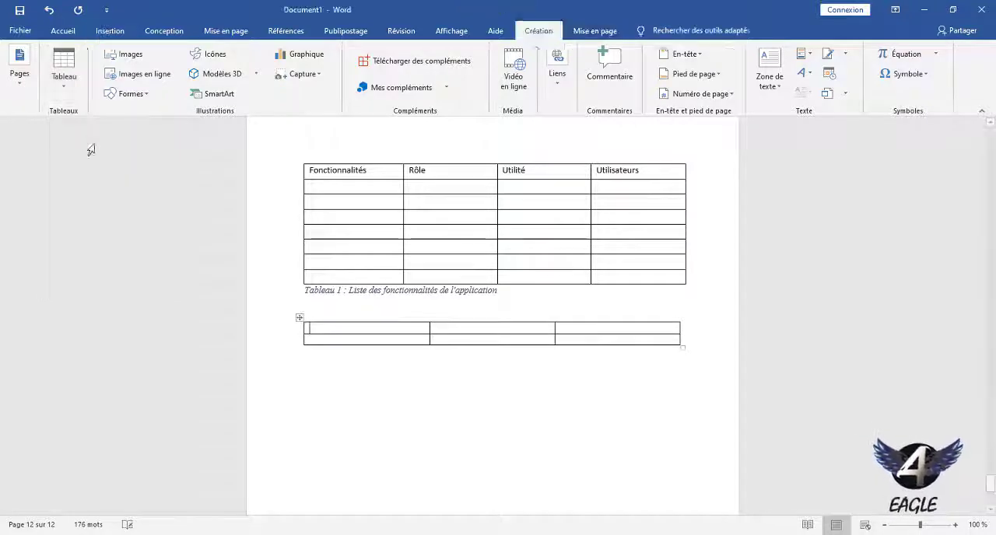
Enter "Cas d'utilisation" as the first column header of the new table.
{"action": "type", "text": "cas"}
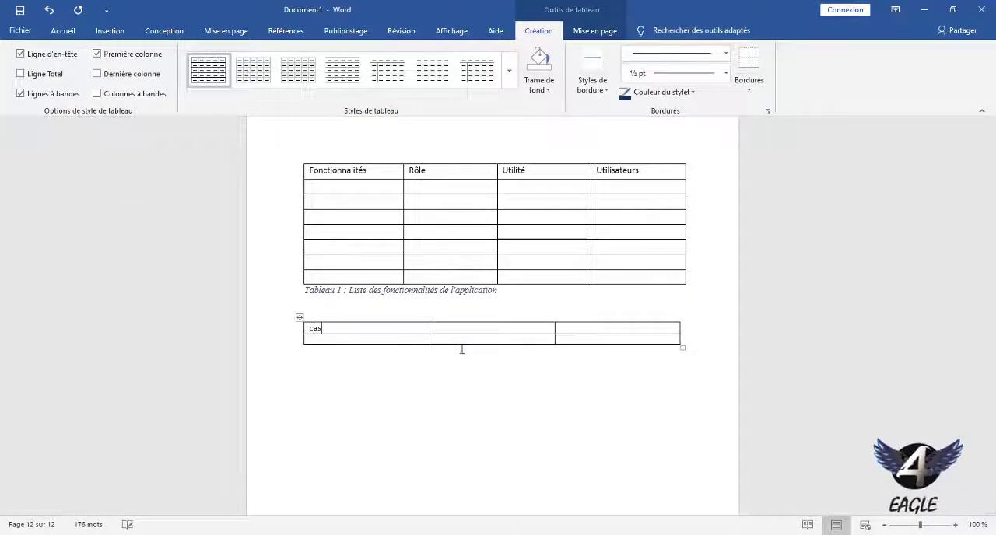
{"action": "type", "text": " d’u"}
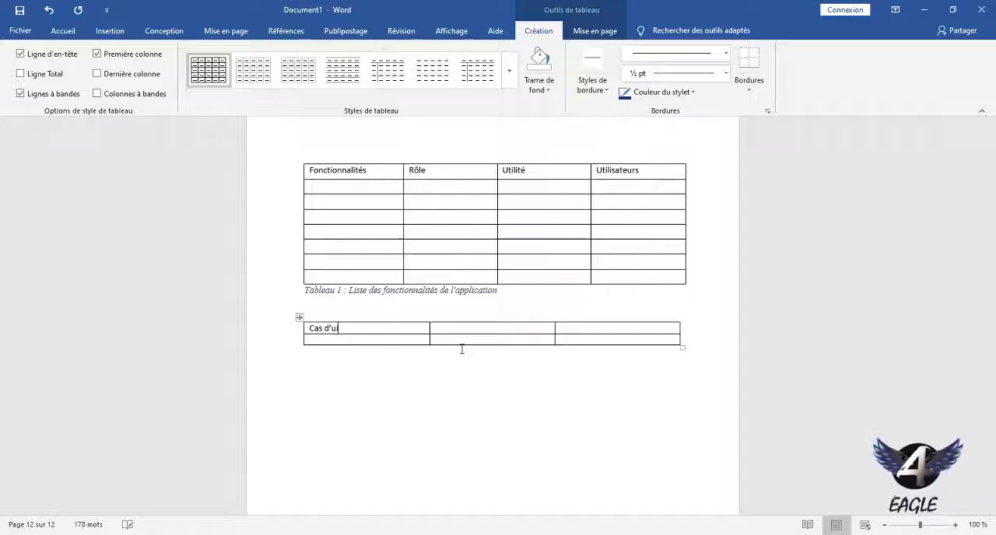
{"action": "type", "text": "'u"}
{"action": "type", "text": "t"}
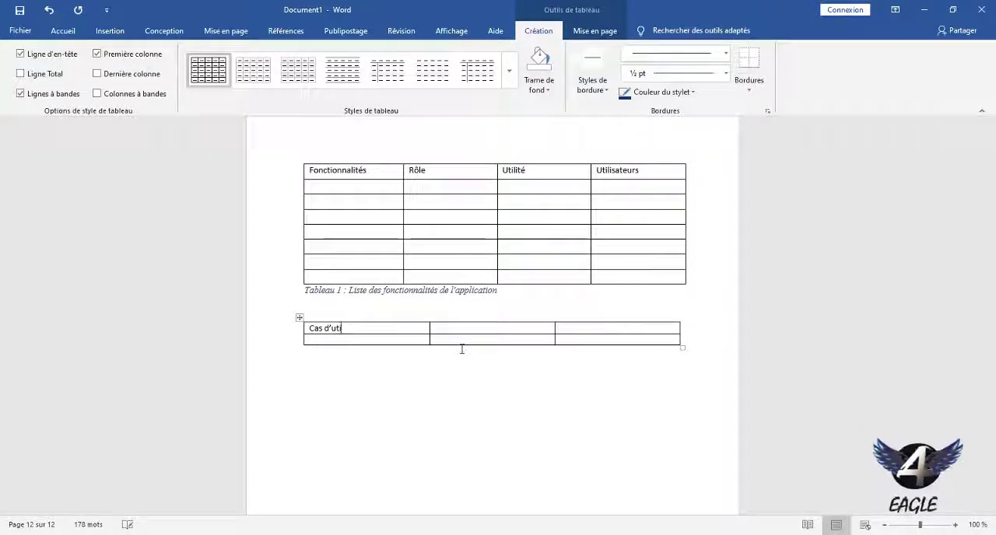
{"action": "type", "text": "ilisatu"}
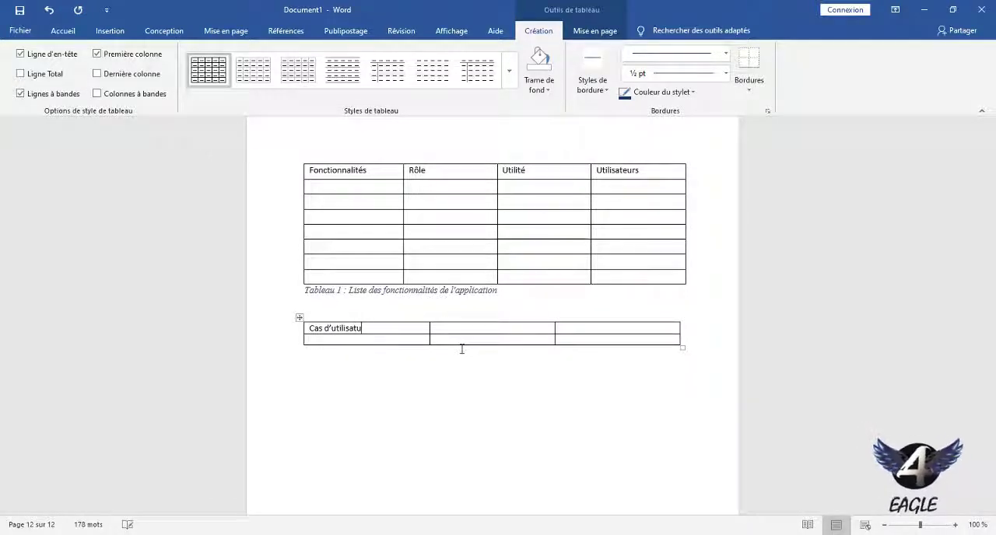
{"action": "key", "text": "BackSpace"}
{"action": "type", "text": "ion"}
{"action": "key", "text": "Tab"}
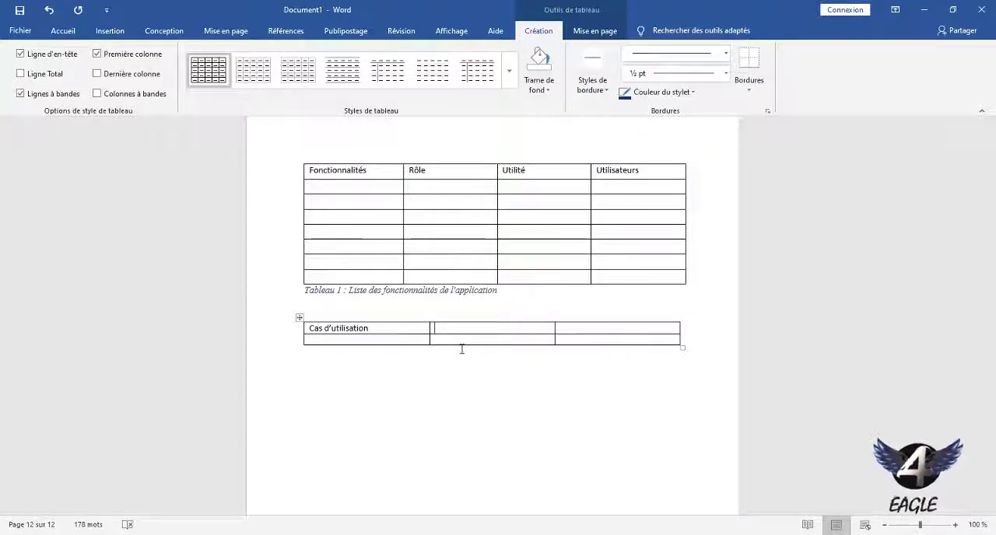
Fill in the second and third column headers with "Condition" and "description".
{"action": "type", "text": "condition"}
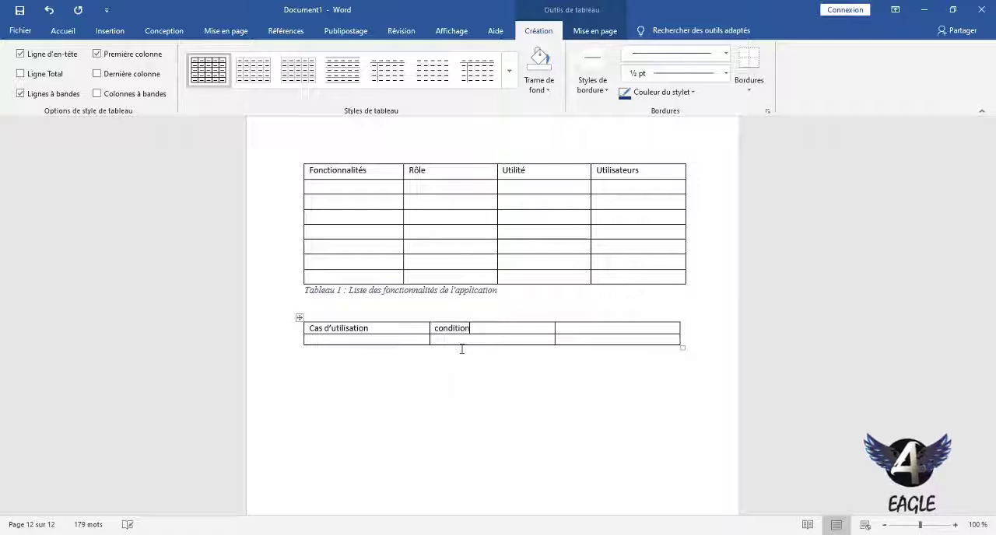
{"action": "key", "text": "Tab"}
{"action": "type", "text": "d"}
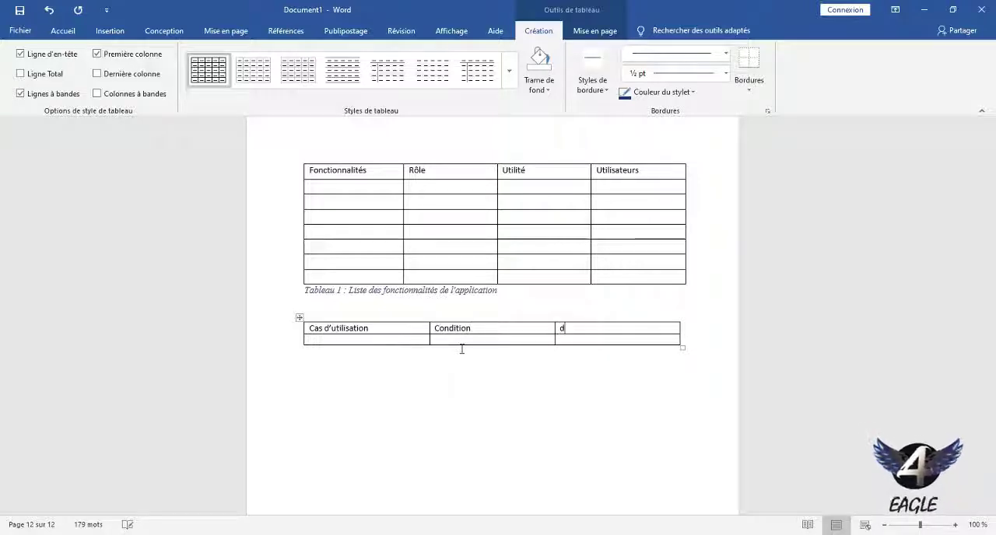
{"action": "type", "text": "escription"}
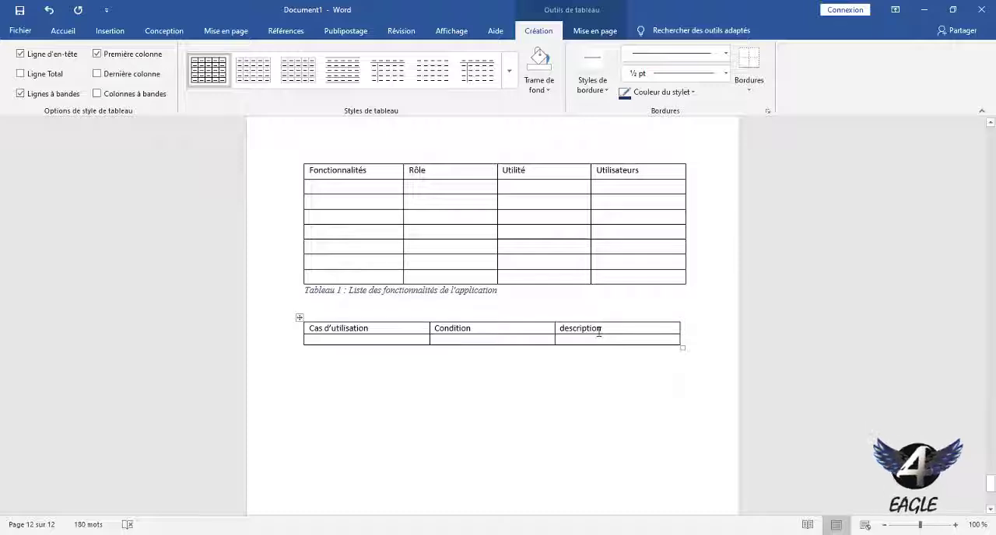
Enlarge the second table slightly and add four empty rows below its existing rows.
{"action": "mouse_move", "coordinate": [682, 349]}
{"action": "left_mouse_down"}
{"action": "mouse_move", "coordinate": [682, 378]}
{"action": "mouse_move", "coordinate": [688, 354]}
{"action": "left_mouse_up"}
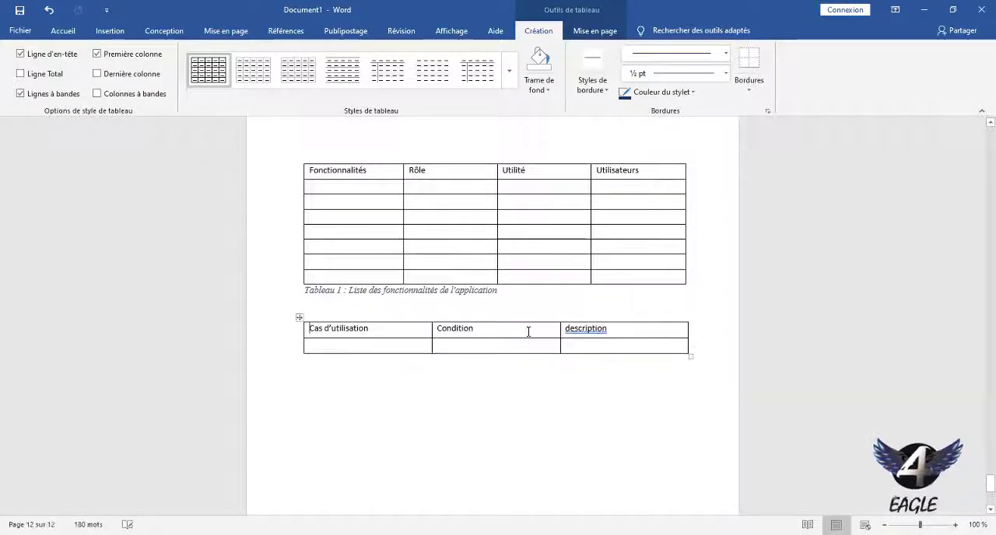
{"action": "left_click", "coordinate": [362, 352]}
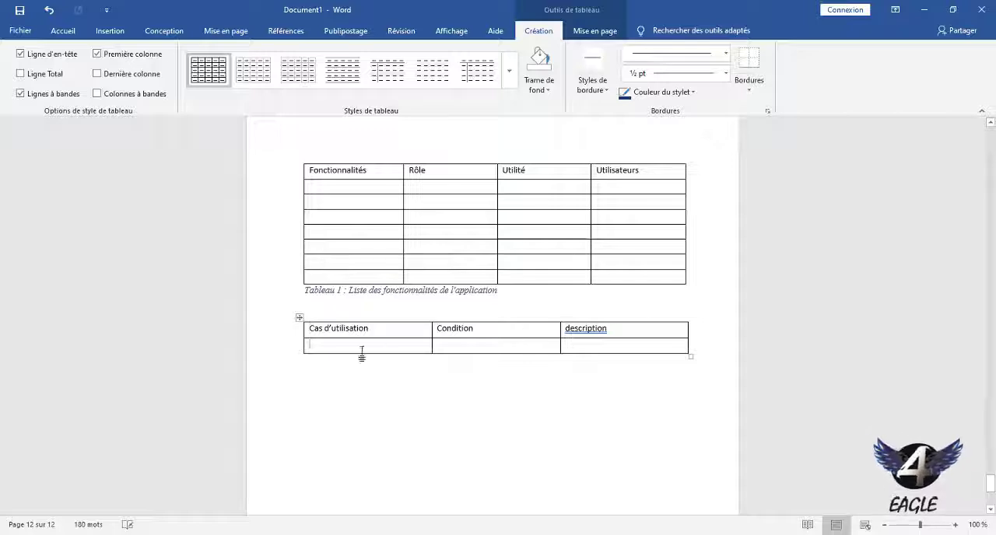
{"action": "left_click", "coordinate": [304, 349]}
{"action": "left_click", "coordinate": [299, 354]}
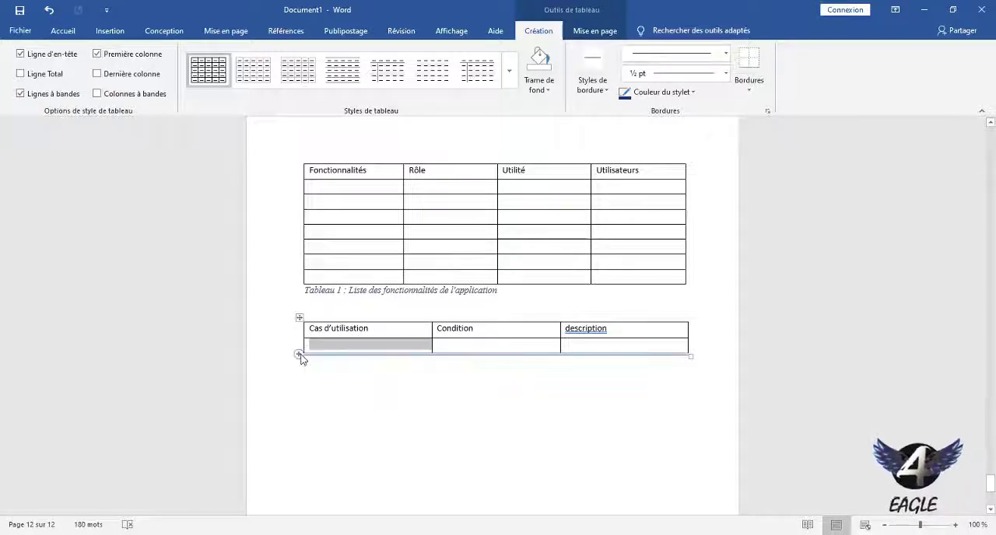
{"action": "left_click", "coordinate": [301, 359]}
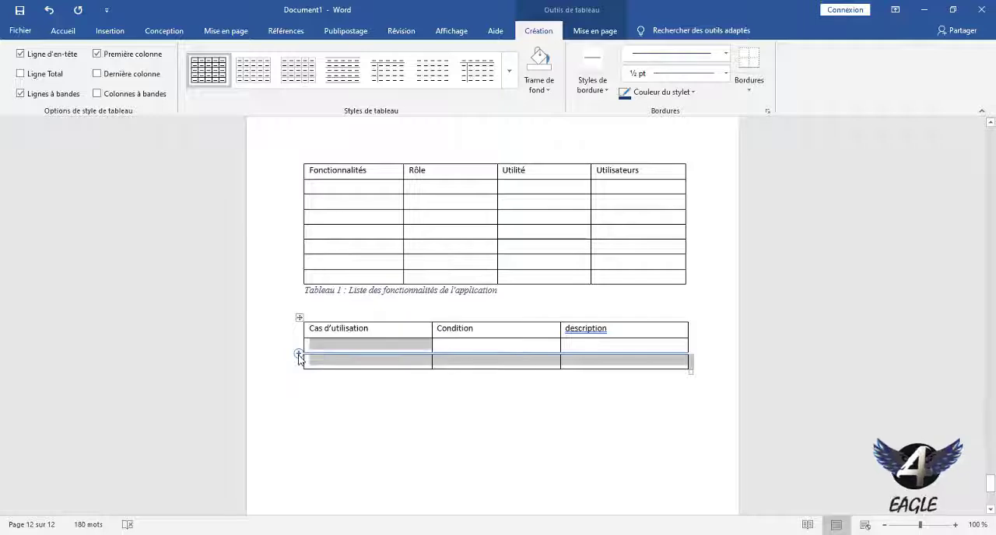
{"action": "left_click", "coordinate": [299, 355]}
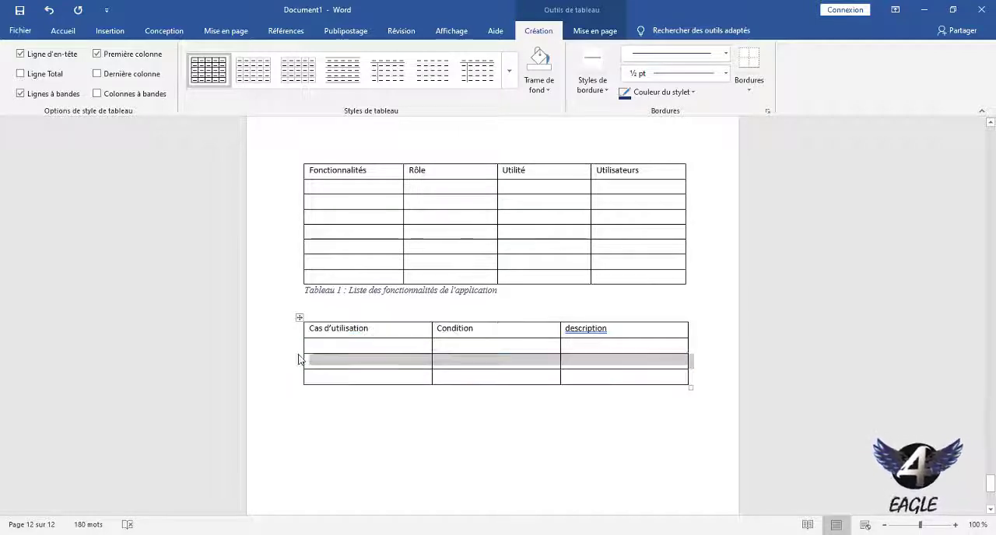
{"action": "left_click", "coordinate": [299, 354]}
{"action": "left_click", "coordinate": [299, 354]}
{"action": "left_click", "coordinate": [401, 420]}
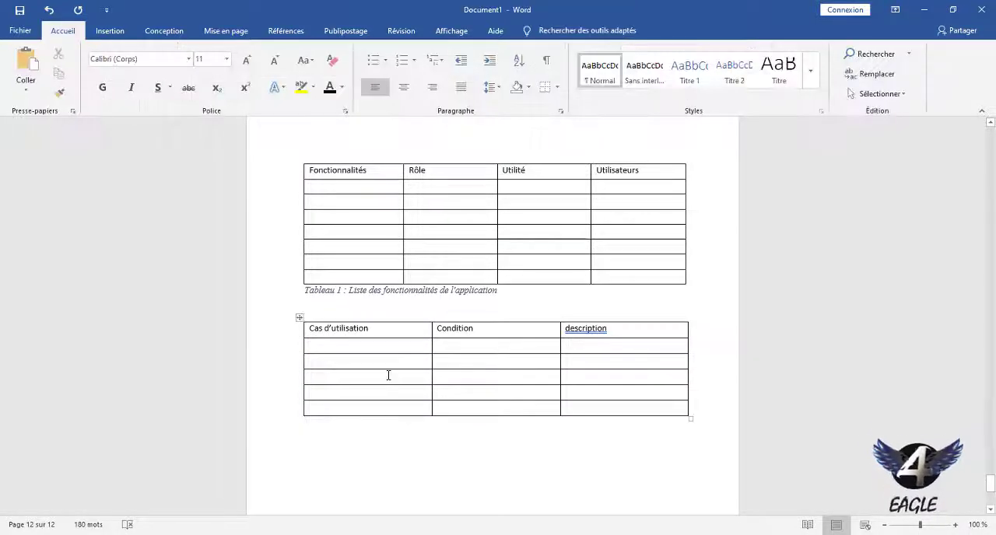
Insert the caption "Tableau 2 : Description textuelle des cas d'utilisation" below the whole second table.
{"action": "left_click", "coordinate": [299, 317]}
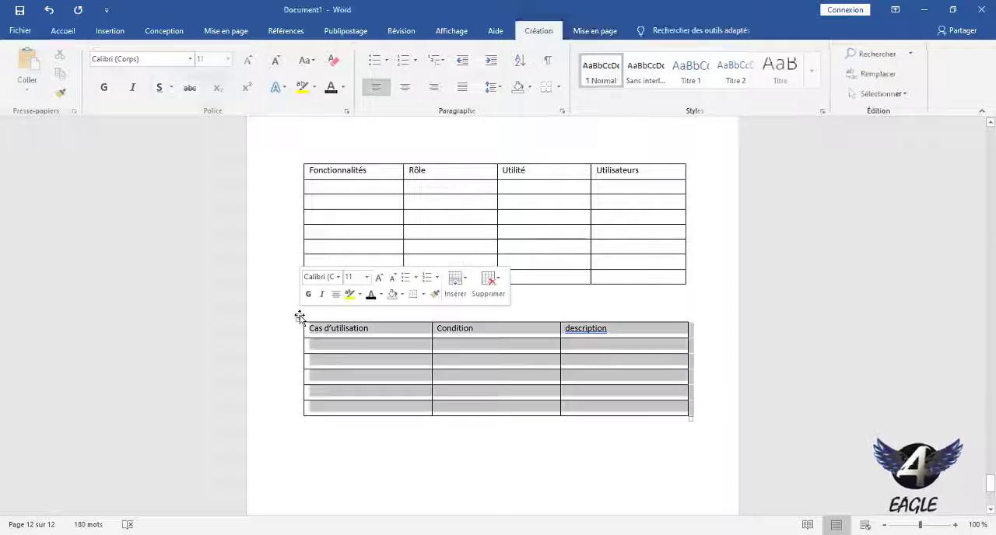
{"action": "right_click", "coordinate": [299, 317]}
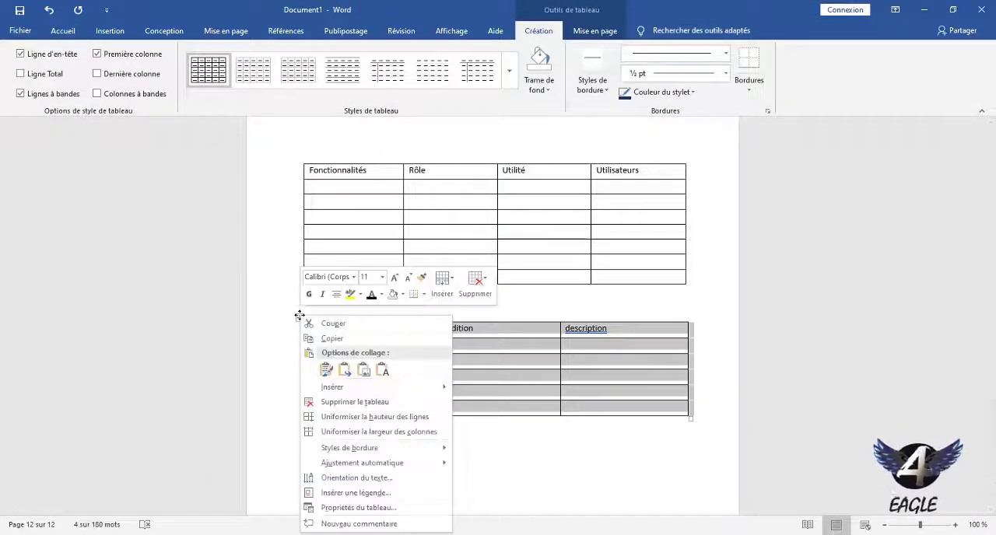
{"action": "left_click", "coordinate": [348, 494]}
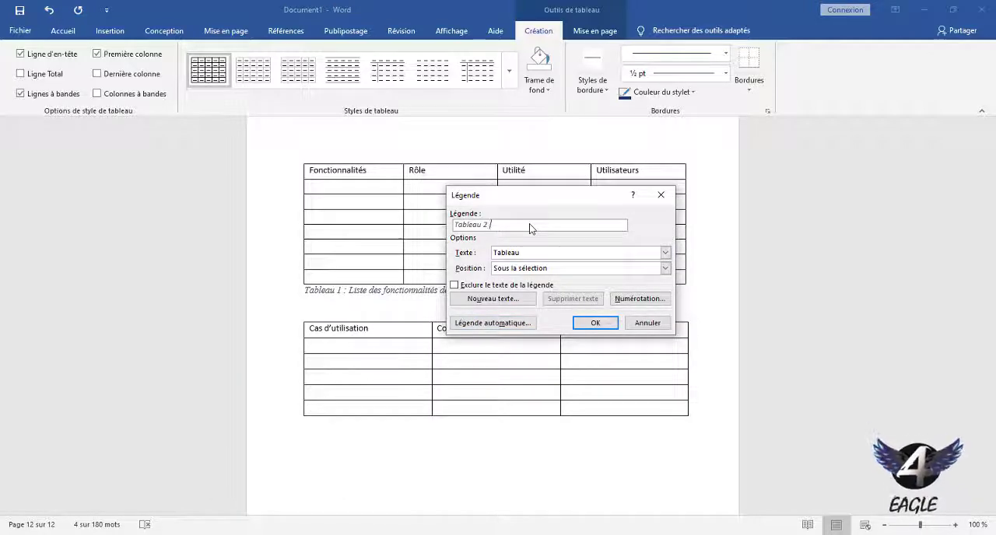
{"action": "type", "text": ": "}
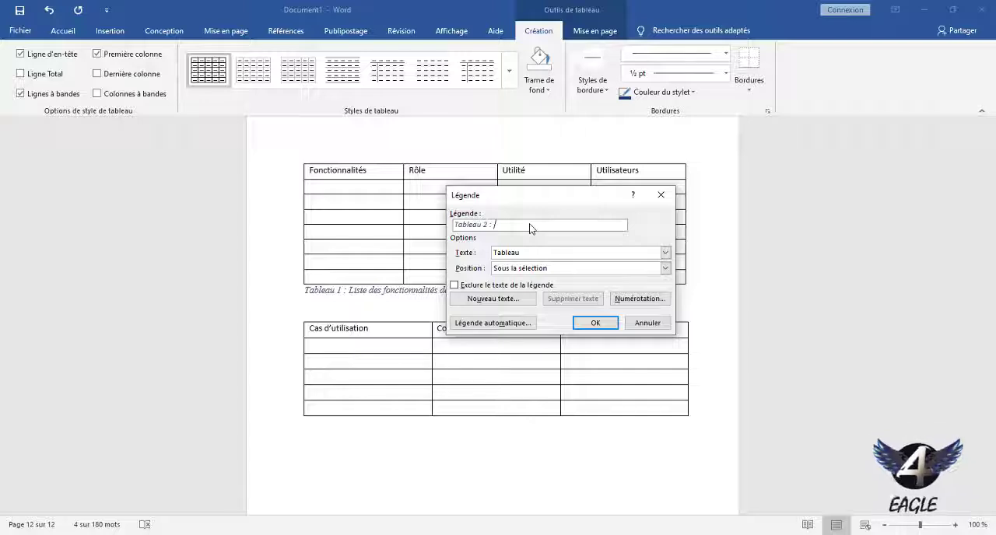
{"action": "type", "text": "Descr"}
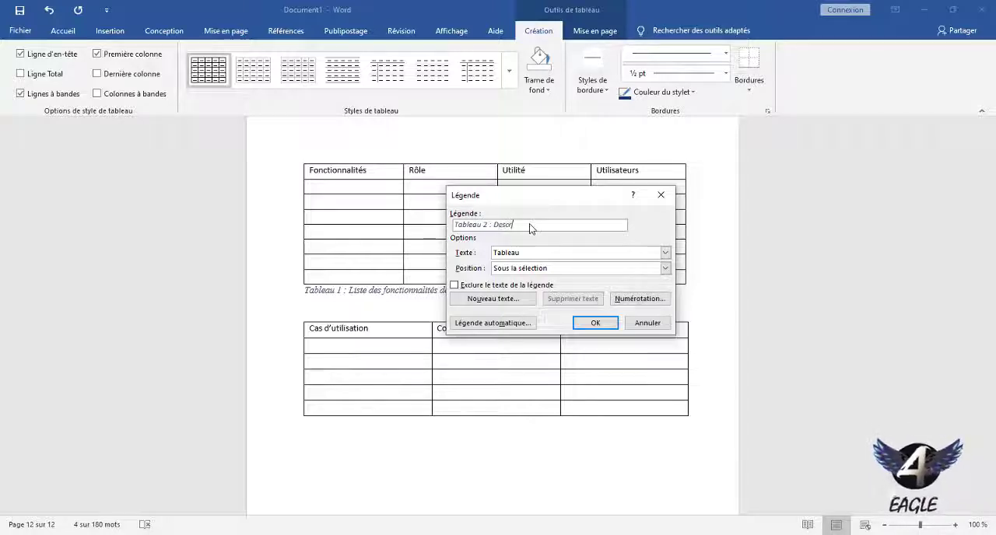
{"action": "type", "text": "iption"}
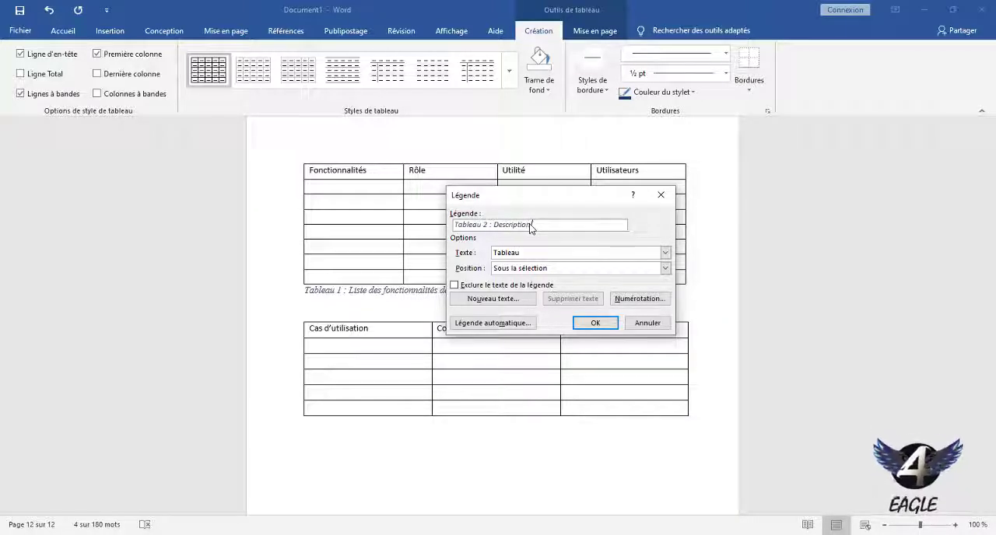
{"action": "type", "text": " dextu"}
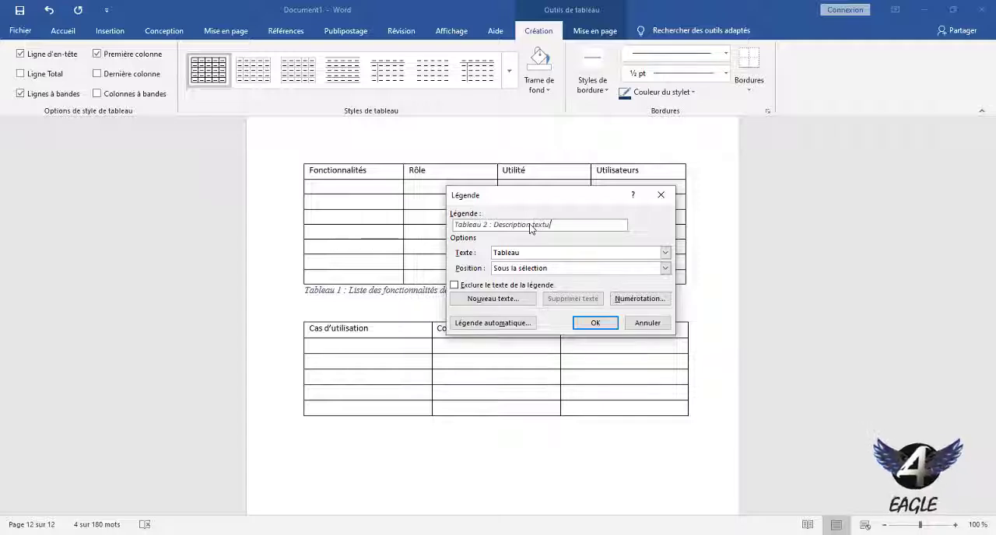
{"action": "type", "text": "elle des "}
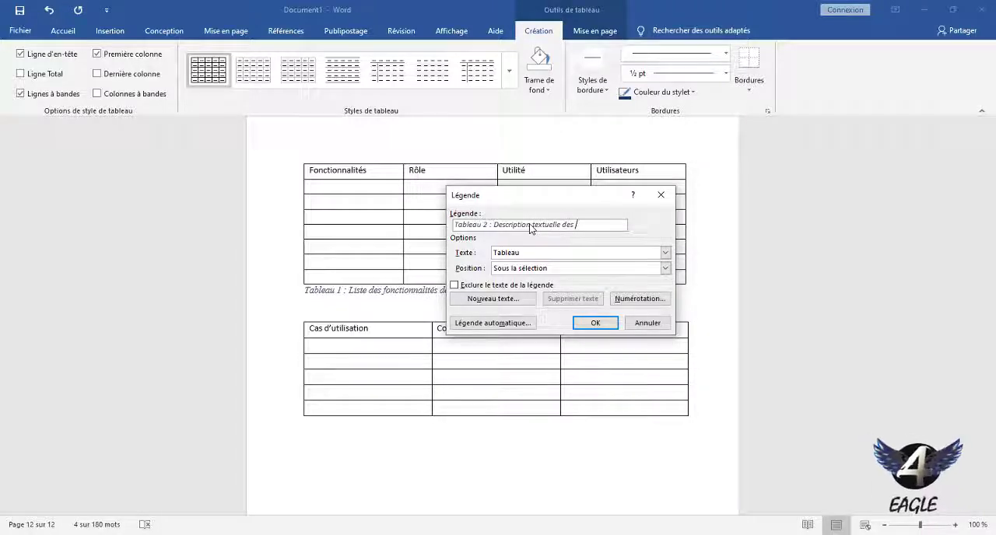
{"action": "type", "text": "cas"}
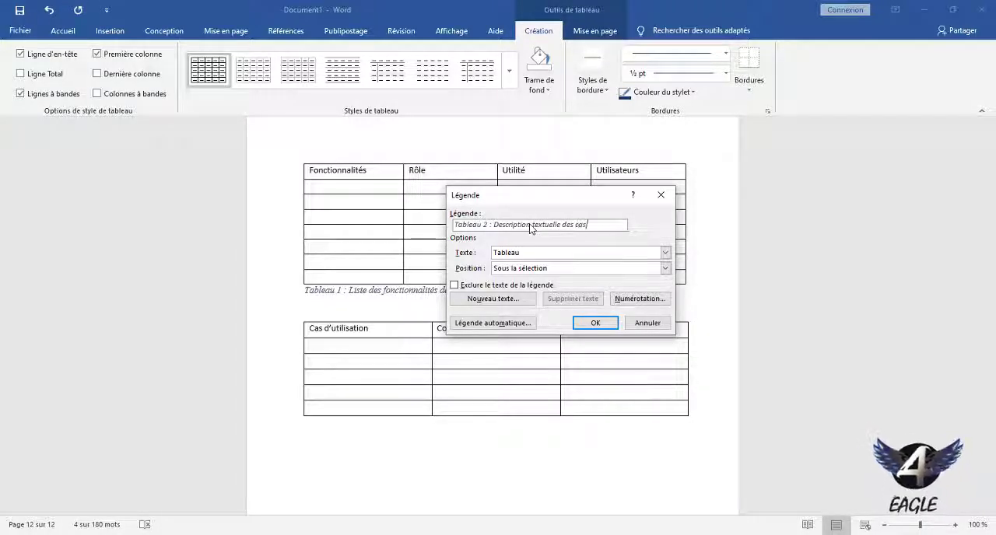
{"action": "type", "text": " d'utilisation"}
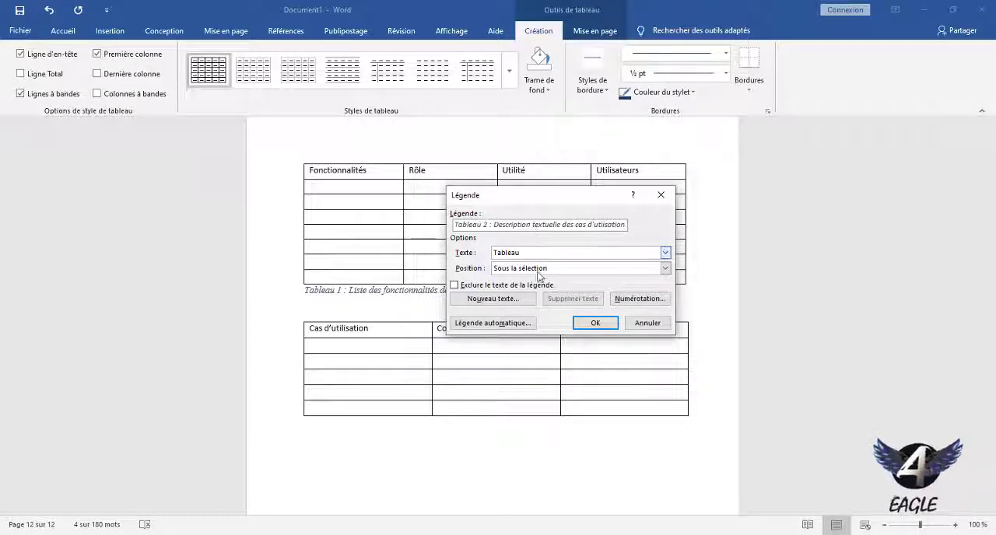
{"action": "left_click", "coordinate": [600, 324]}
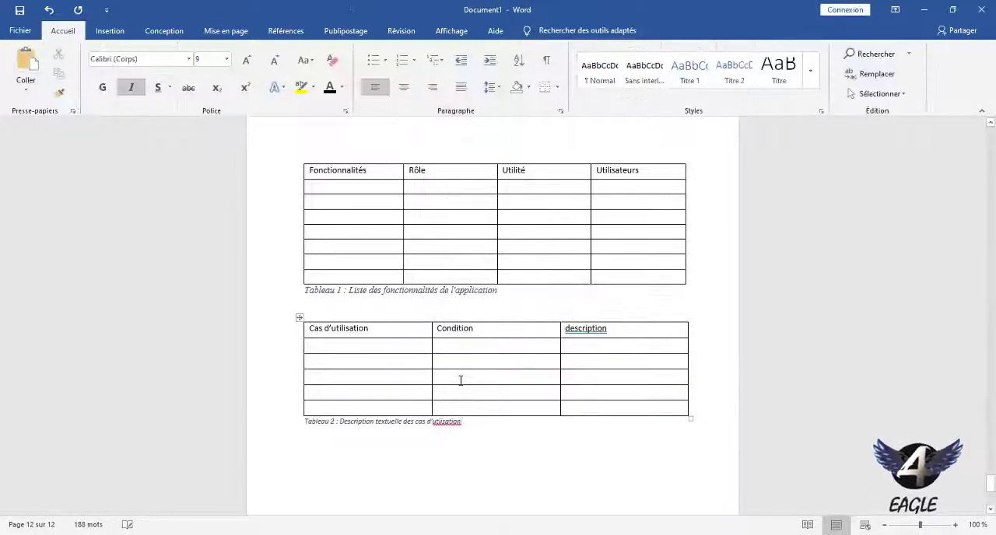
Correct the misspelled word to "utilisation" in the Tableau 2 caption and format the caption in Times New Roman, size 11.
{"action": "right_click", "coordinate": [449, 422]}
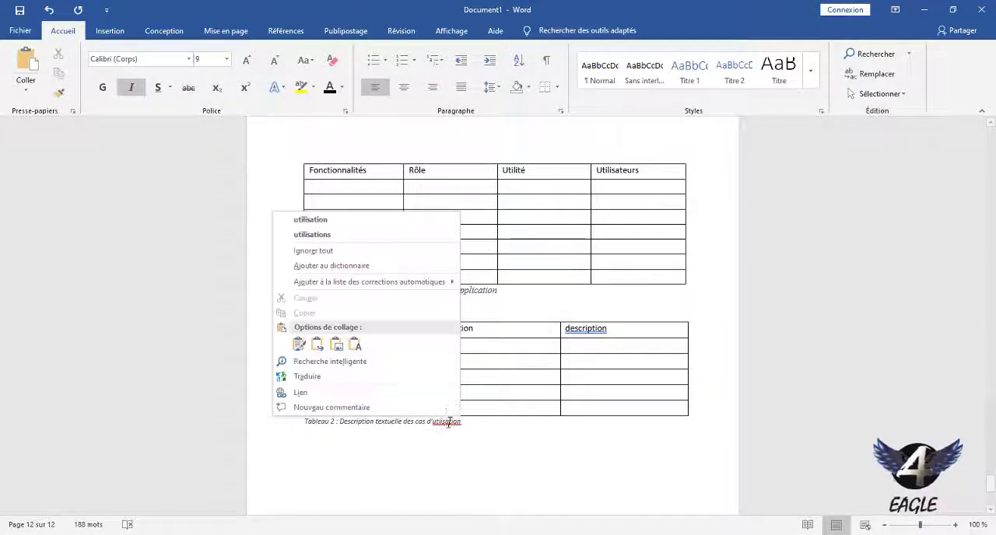
{"action": "left_click", "coordinate": [416, 220]}
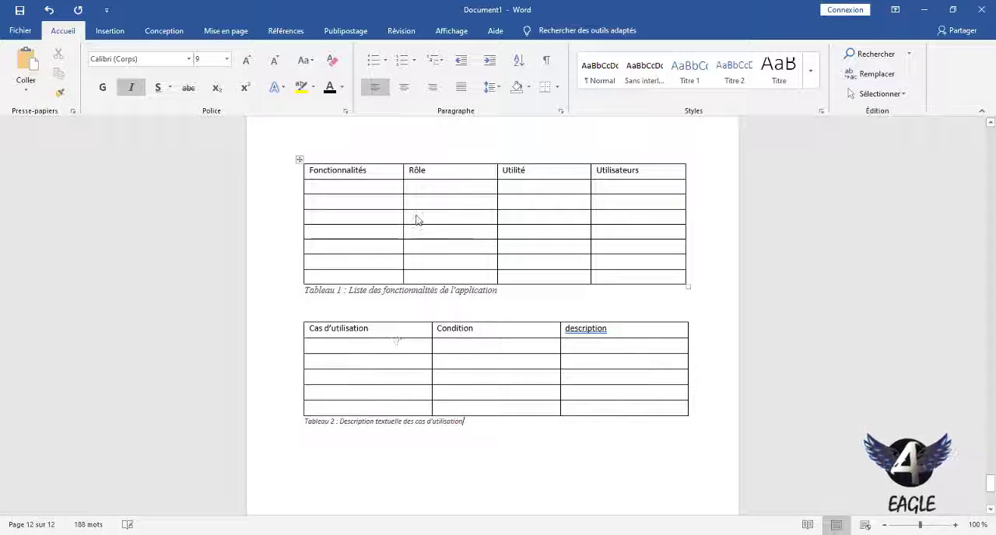
{"action": "triple_click", "coordinate": [429, 422]}
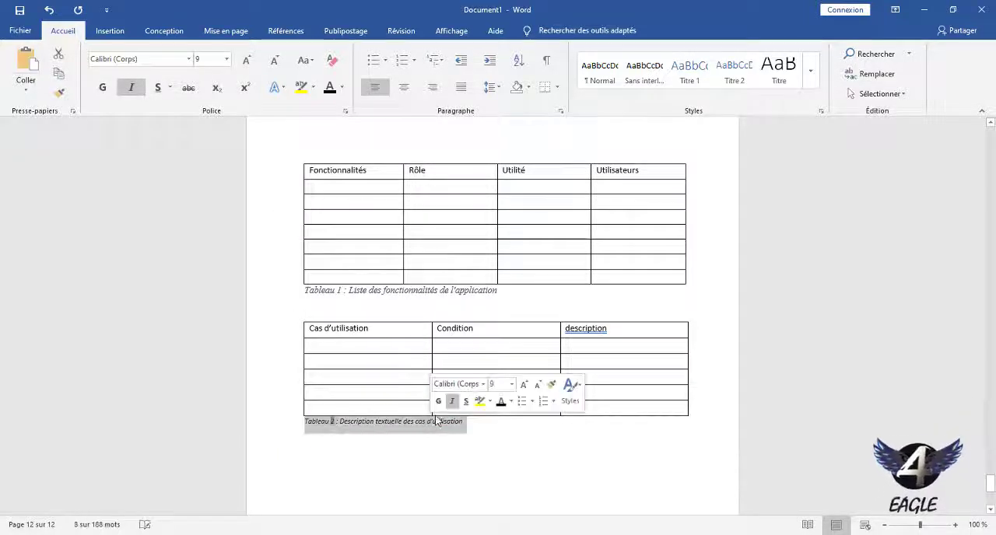
{"action": "left_click", "coordinate": [529, 389]}
{"action": "left_click", "coordinate": [529, 389]}
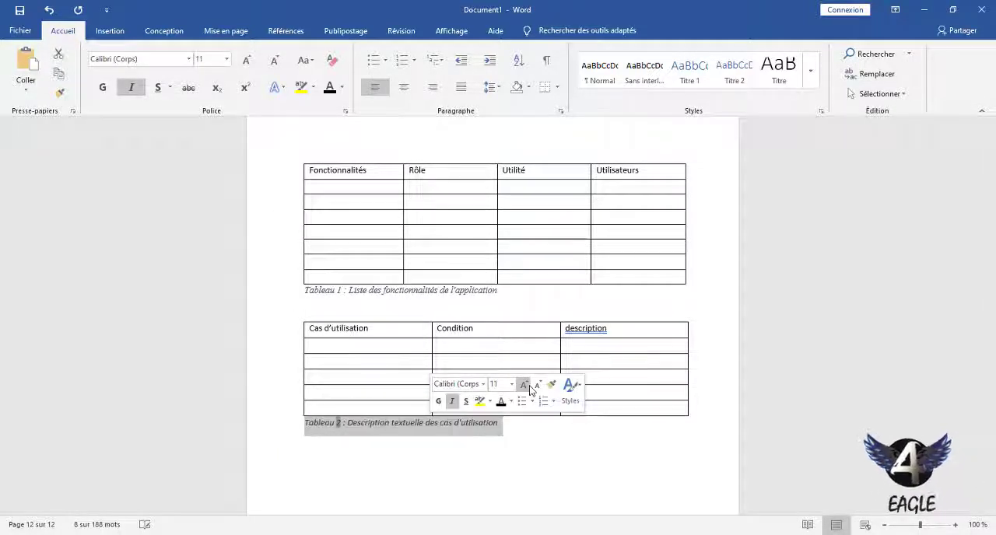
{"action": "left_click", "coordinate": [482, 384]}
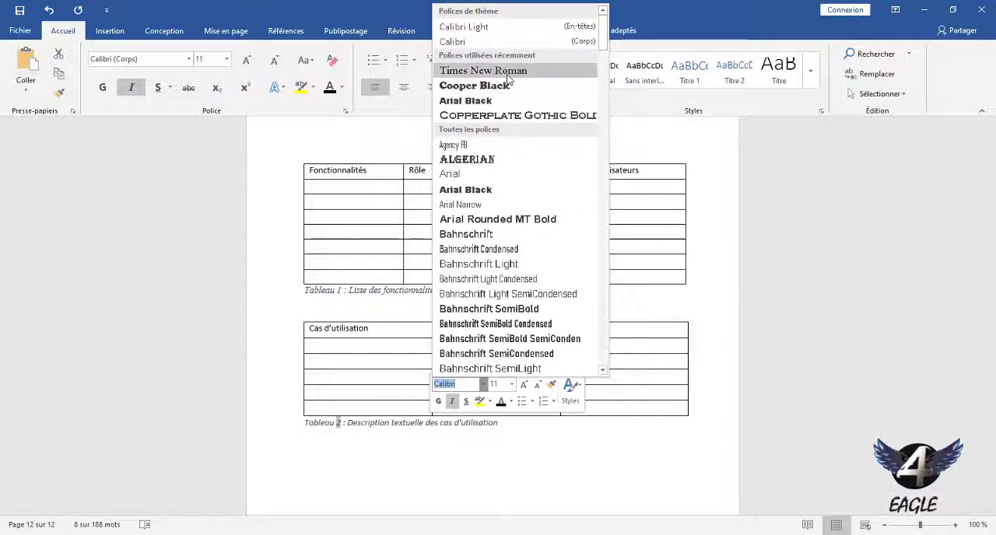
{"action": "left_click", "coordinate": [490, 71]}
{"action": "left_click", "coordinate": [526, 429]}
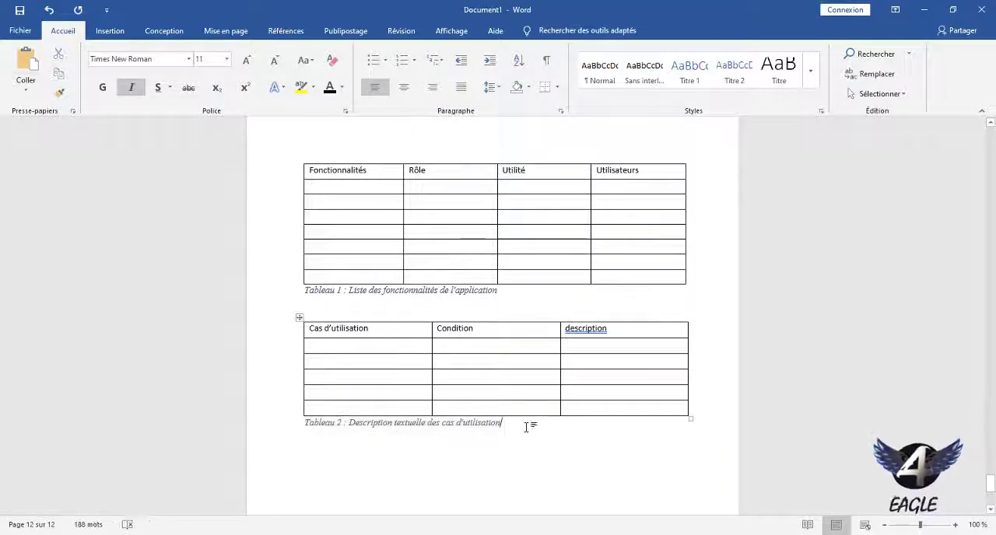
Add a dashed list with the entries "Liste des figures" and "Liste des tableaux" under the heading "LISTE DES FIGURES ET TABLEAUX".
{"action": "left_click_drag", "start_coordinate": [991, 492], "coordinate": [990, 292]}
{"action": "left_click", "coordinate": [571, 238]}
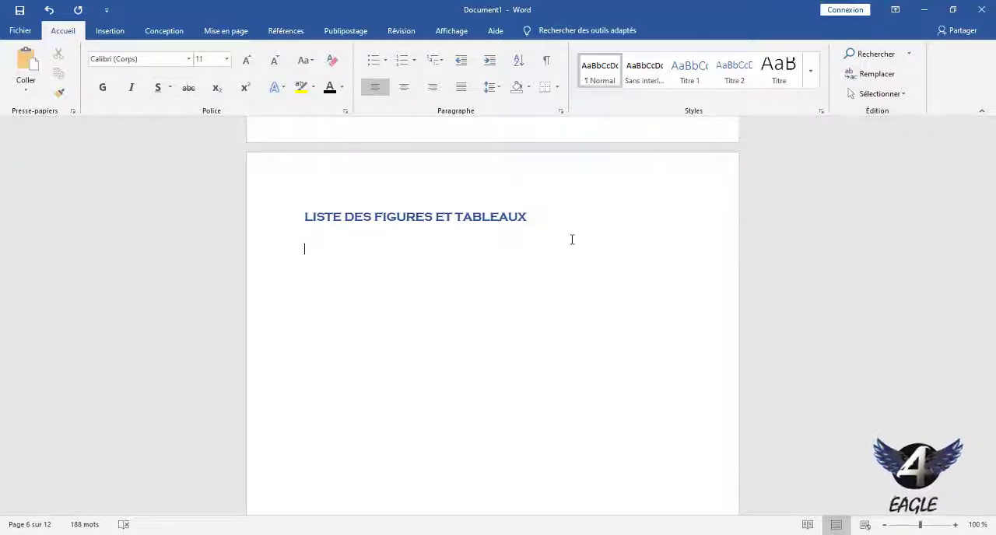
{"action": "type", "text": "- "}
{"action": "type", "text": "liste"}
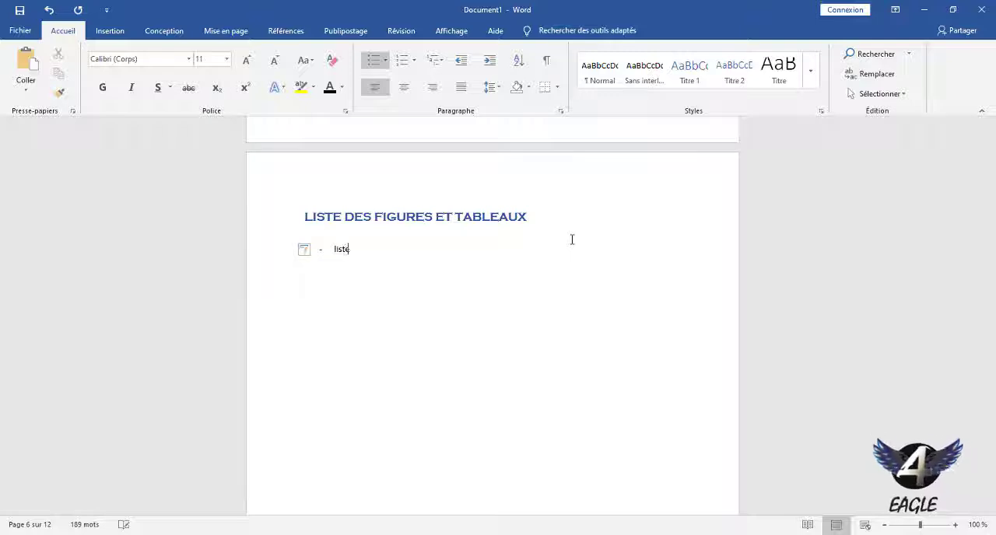
{"action": "type", "text": " des fi"}
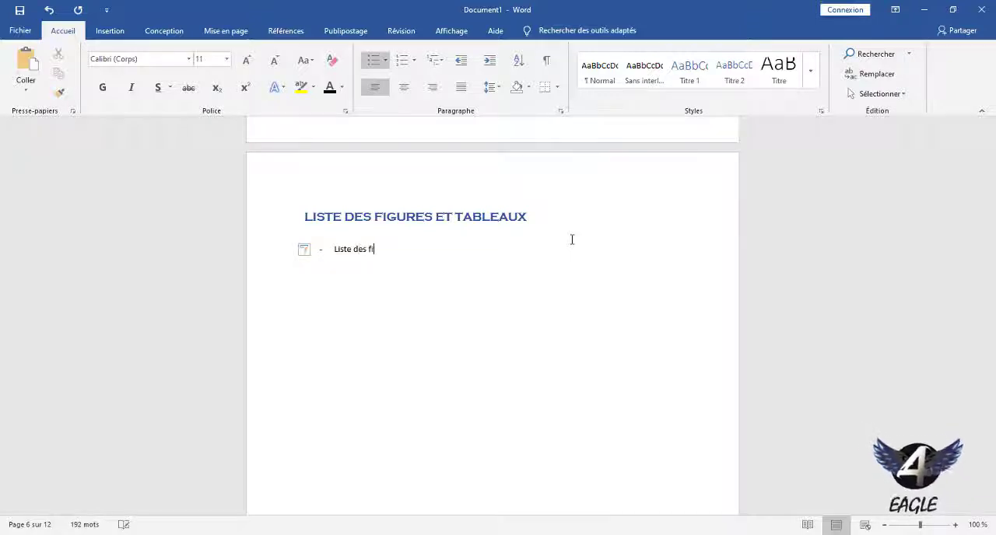
{"action": "type", "text": "gures"}
{"action": "key", "text": "Return"}
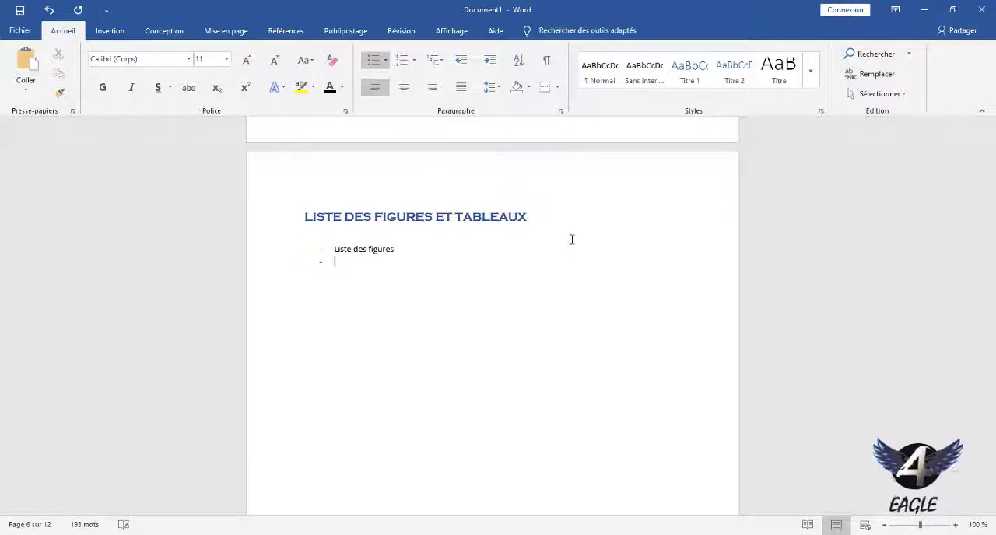
{"action": "type", "text": "liste d"}
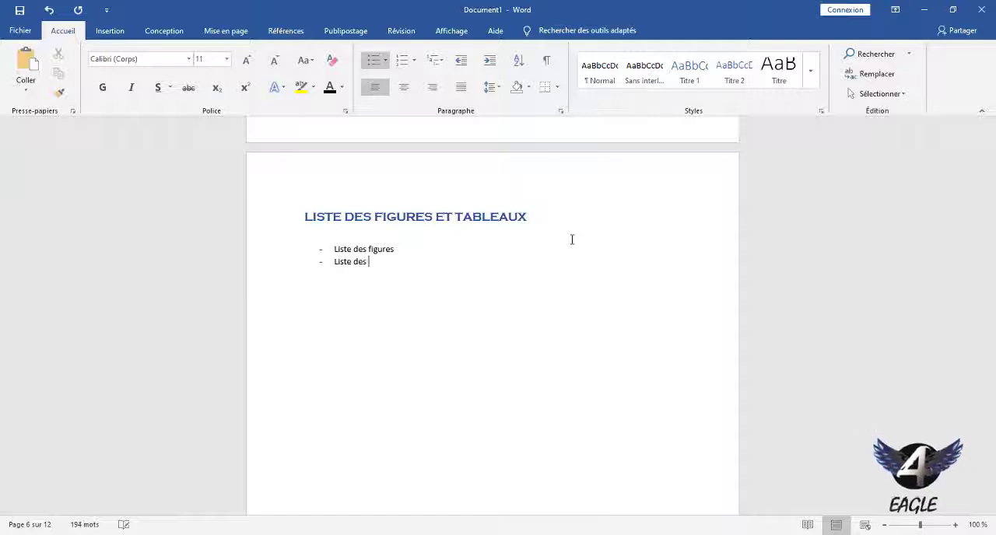
{"action": "type", "text": "es tableaux"}
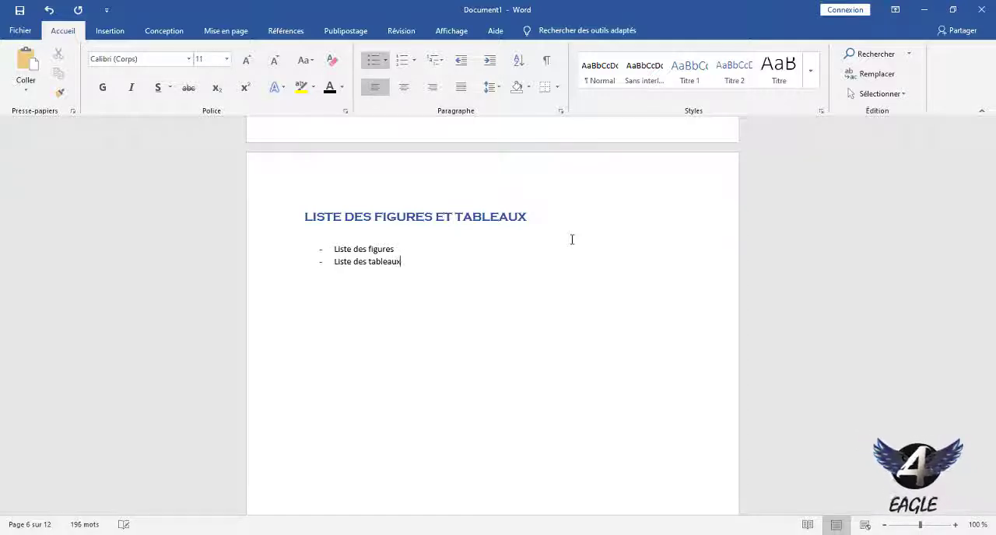
{"action": "key", "text": "BackSpace"}
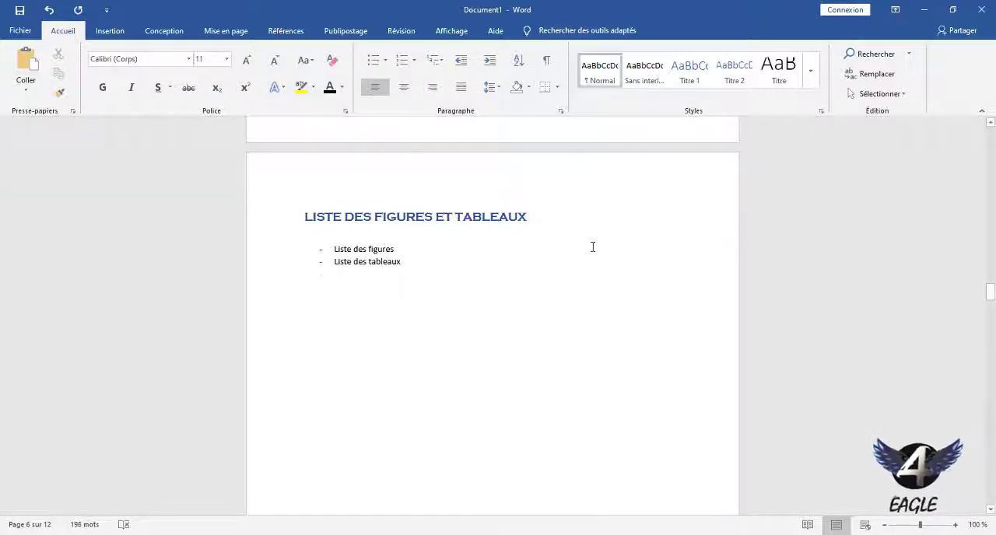
Insert blank, non-bulleted lines between the "Liste des figures" and "Liste des tableaux" entries.
{"action": "left_click", "coordinate": [483, 249]}
{"action": "key", "text": "Return"}
{"action": "key", "text": "Return"}
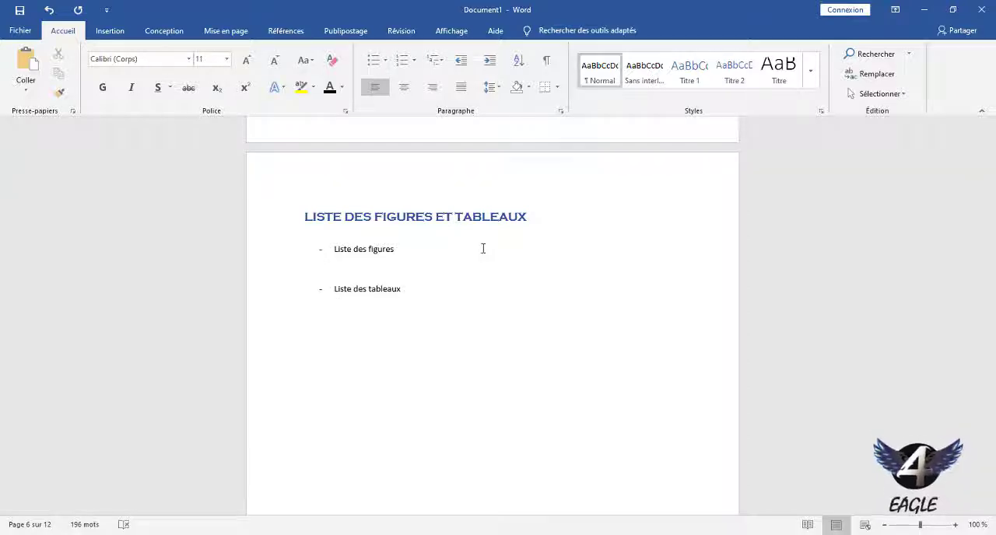
{"action": "key", "text": "Return"}
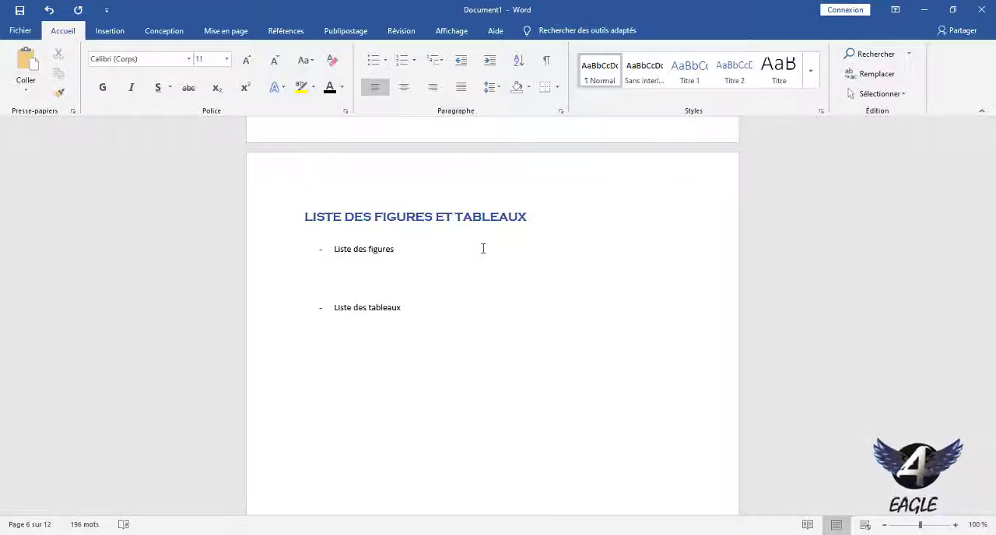
Insert a table of illustrations with the caption label Figure below "Liste des figures" and check the link of its Figure 2 entry.
{"action": "left_click", "coordinate": [291, 34]}
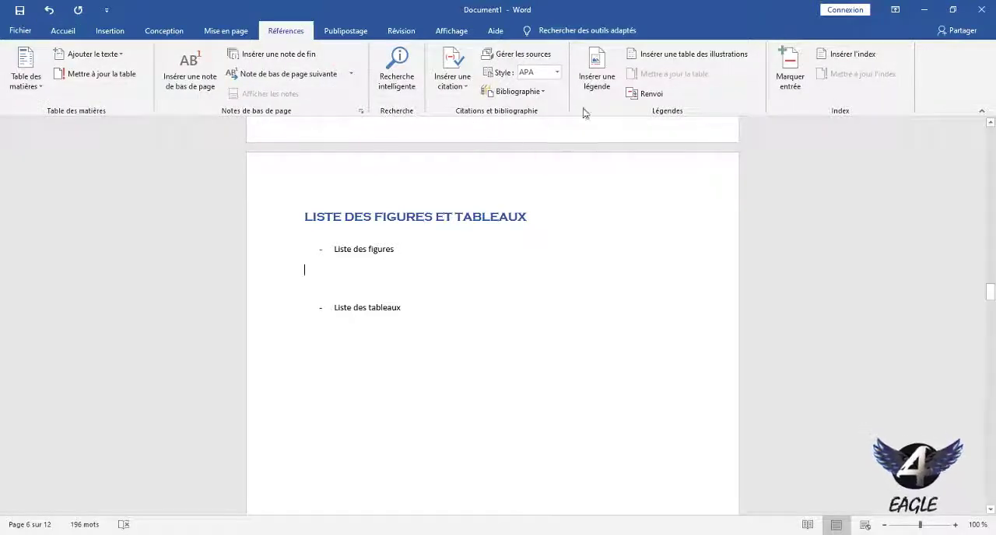
{"action": "left_click", "coordinate": [662, 53]}
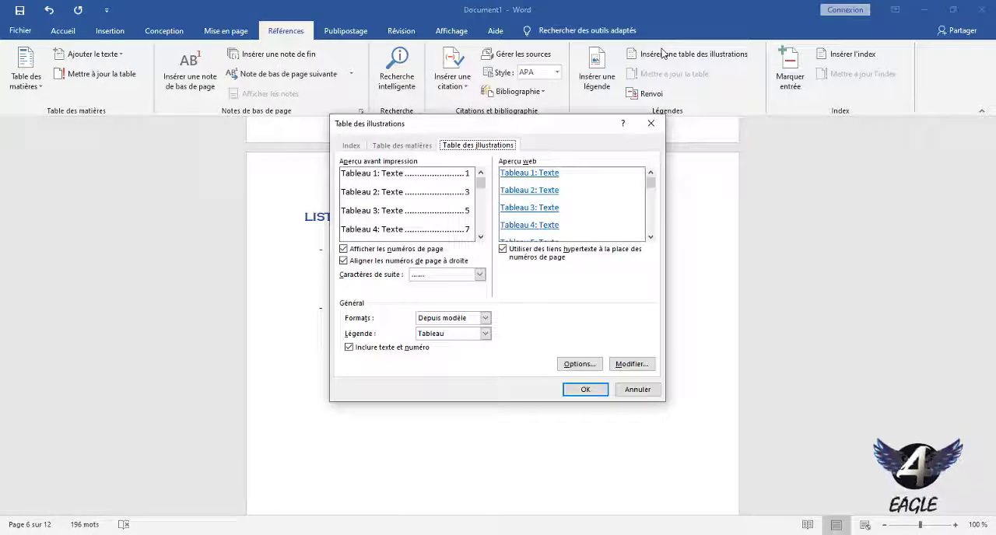
{"action": "left_click_drag", "start_coordinate": [562, 126], "coordinate": [729, 123]}
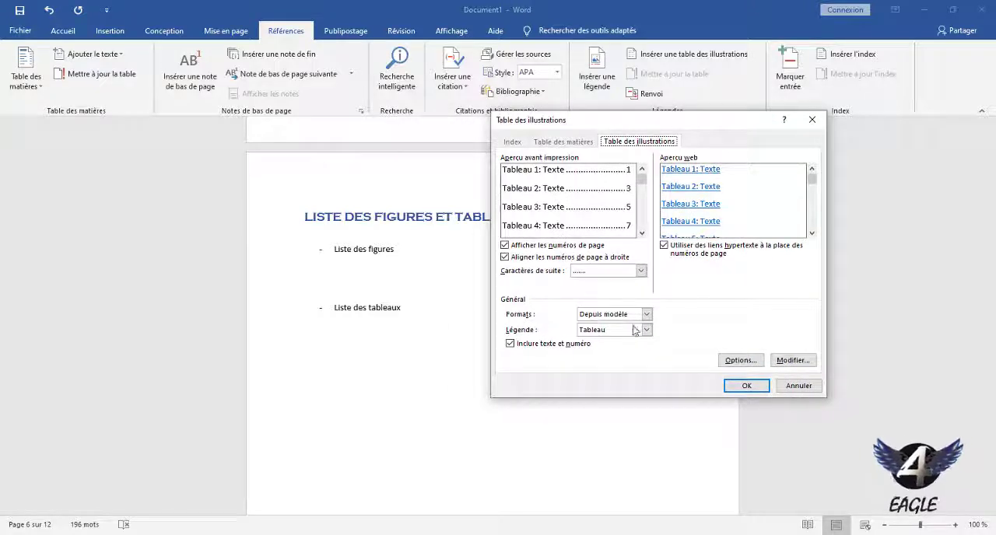
{"action": "left_click", "coordinate": [646, 330]}
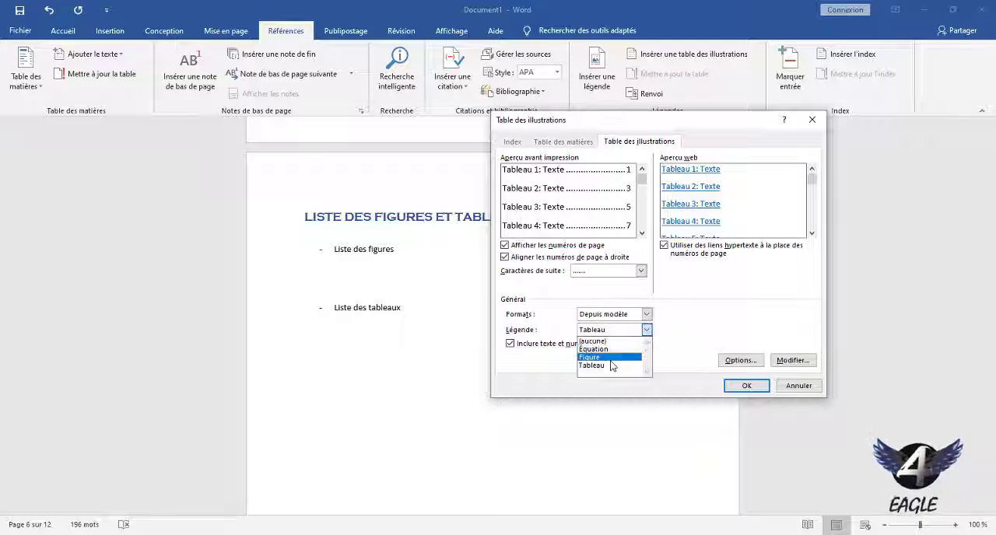
{"action": "left_click", "coordinate": [611, 358]}
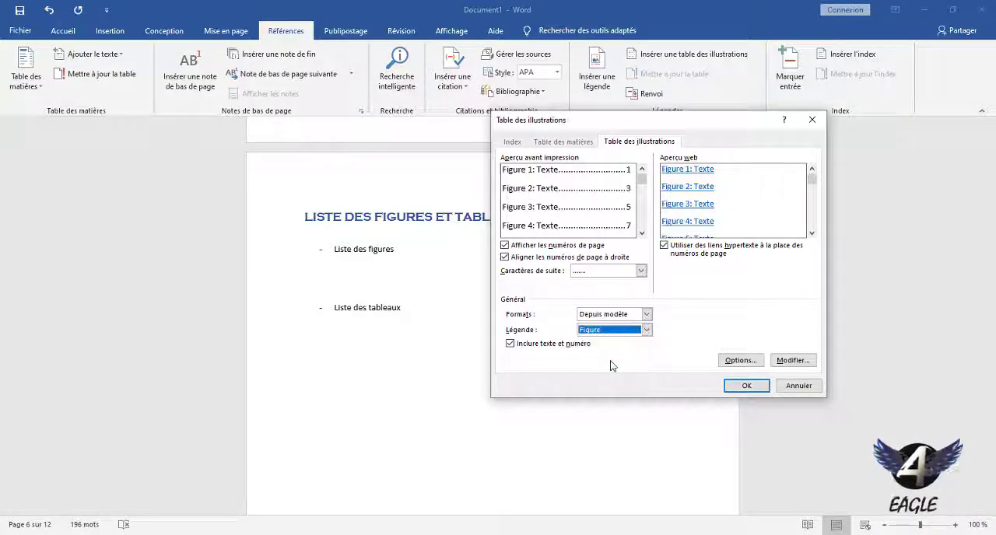
{"action": "left_click", "coordinate": [750, 386]}
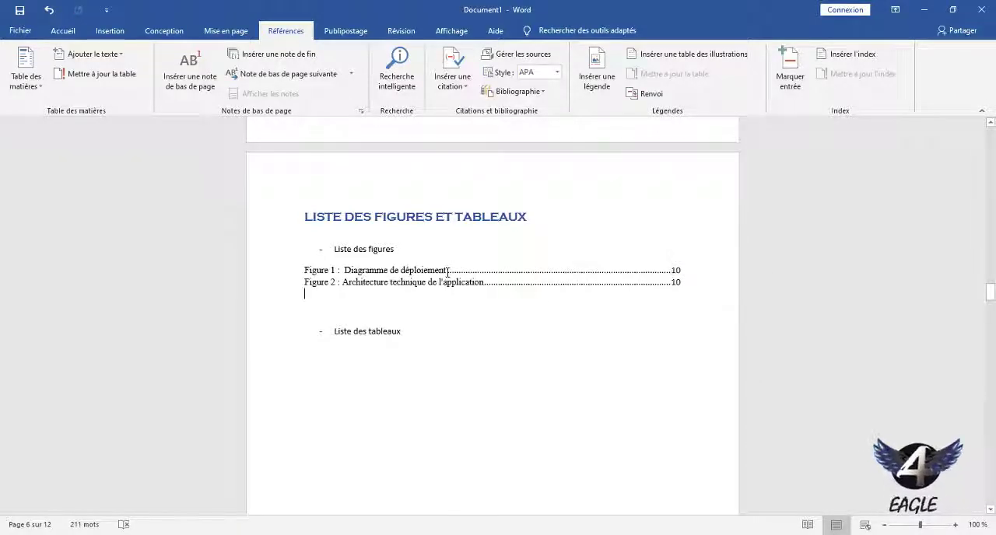
{"action": "left_click", "coordinate": [638, 278], "text": "ctrl"}
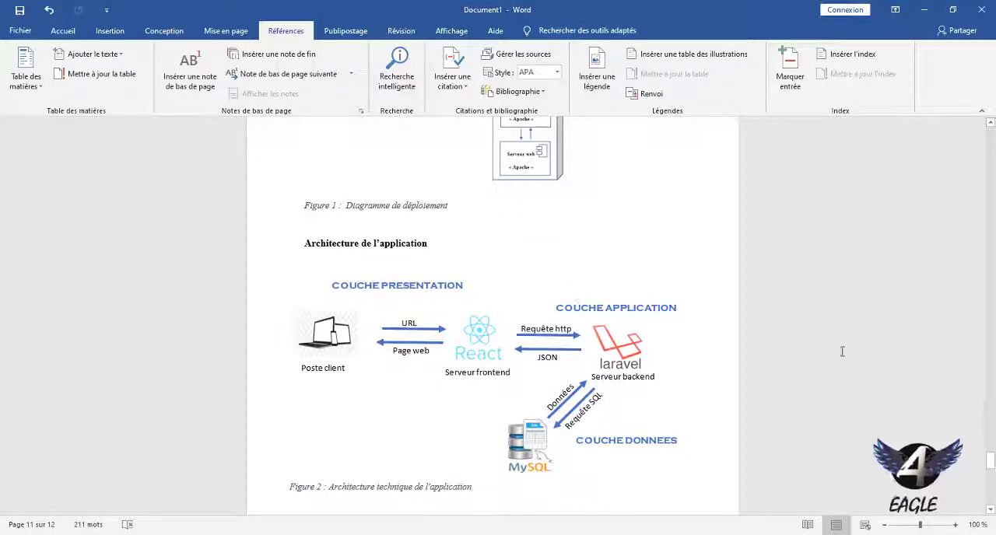
{"action": "left_click_drag", "start_coordinate": [990, 456], "coordinate": [991, 292]}
Insert a table of illustrations with the caption label Tableau below "Liste des tableaux".
{"action": "left_click", "coordinate": [377, 331]}
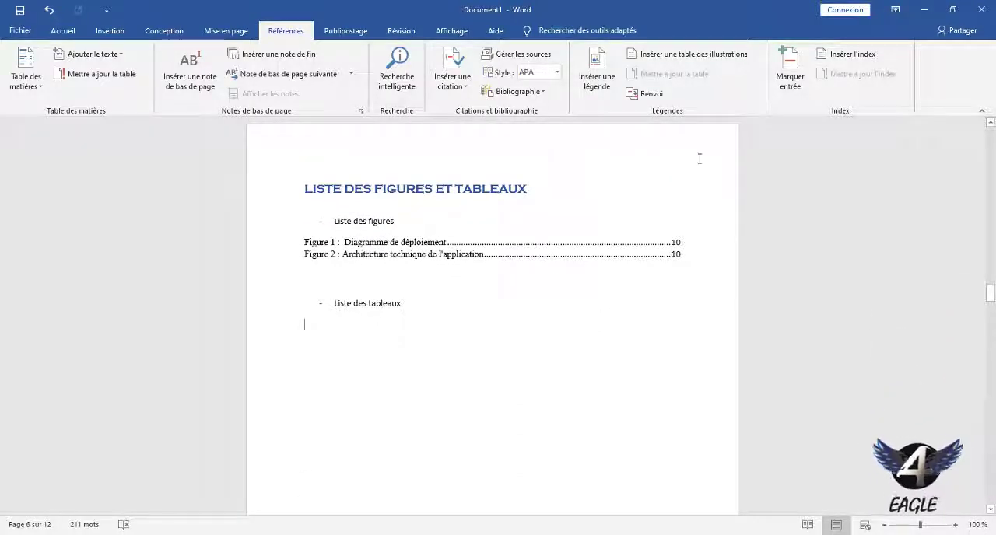
{"action": "left_click", "coordinate": [712, 57]}
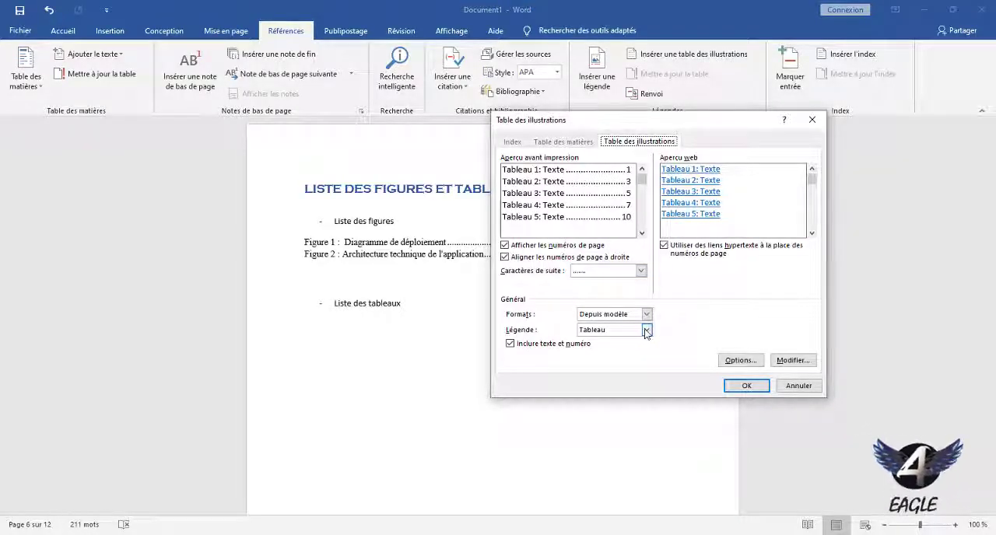
{"action": "left_click", "coordinate": [751, 387]}
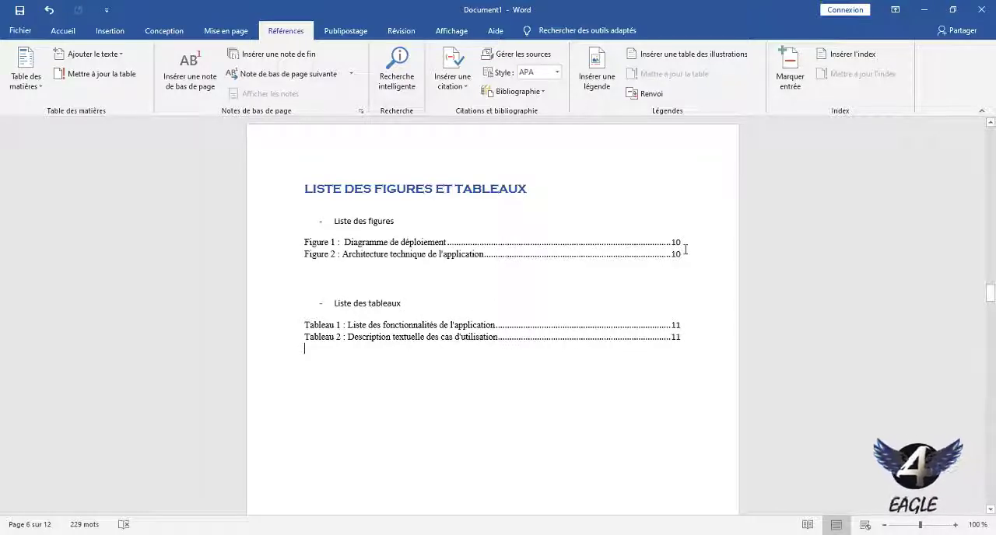
Follow the Tableau 2 entry of the list to its caption and look back through the captioned tables and figures.
{"action": "left_click", "coordinate": [625, 324], "text": "ctrl"}
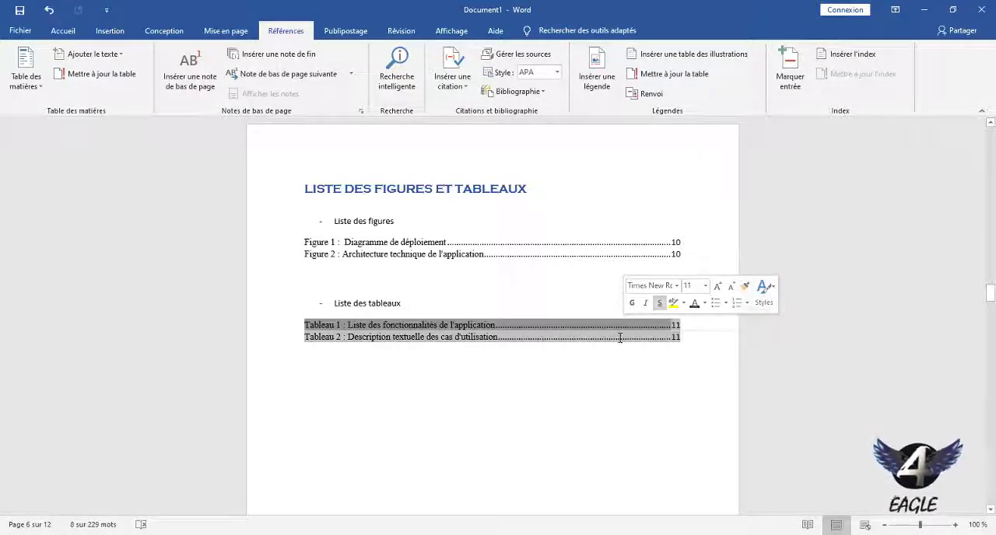
{"action": "left_click", "coordinate": [618, 340]}
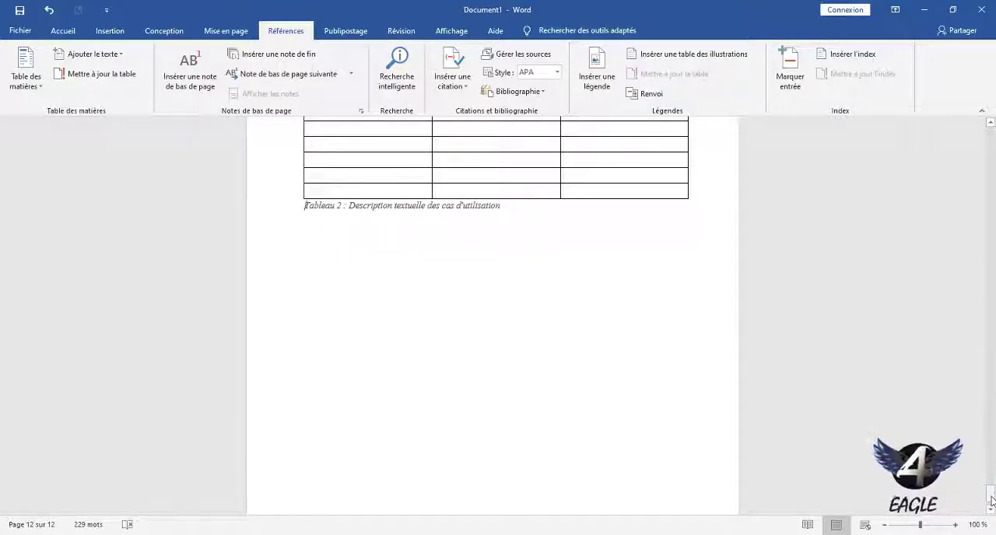
{"action": "left_click_drag", "start_coordinate": [990, 498], "coordinate": [990, 482]}
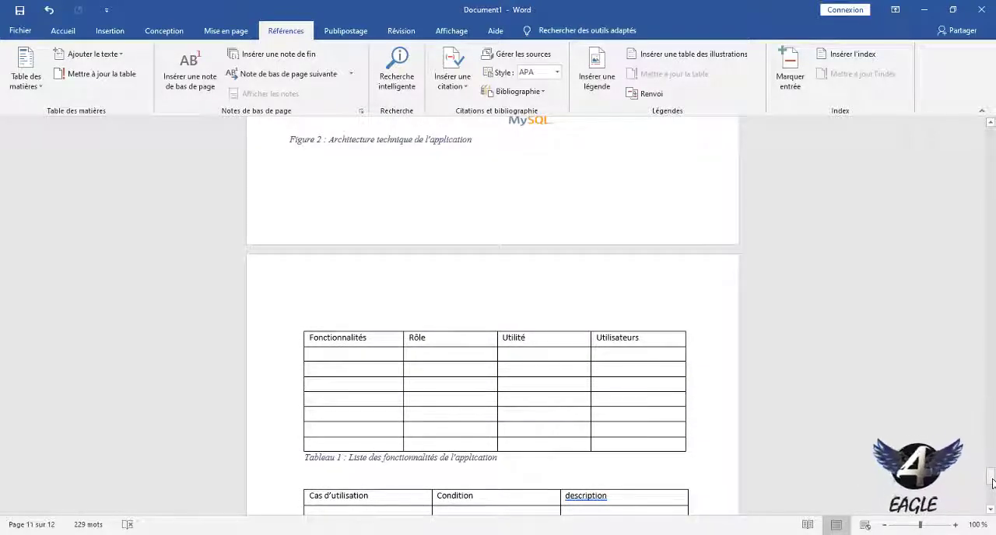
{"action": "left_click_drag", "start_coordinate": [992, 483], "coordinate": [991, 173]}
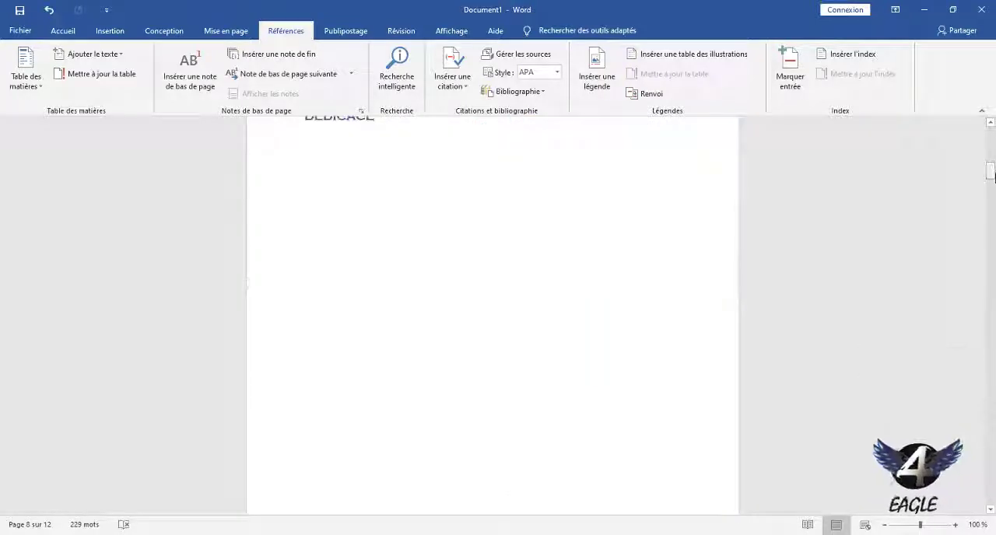